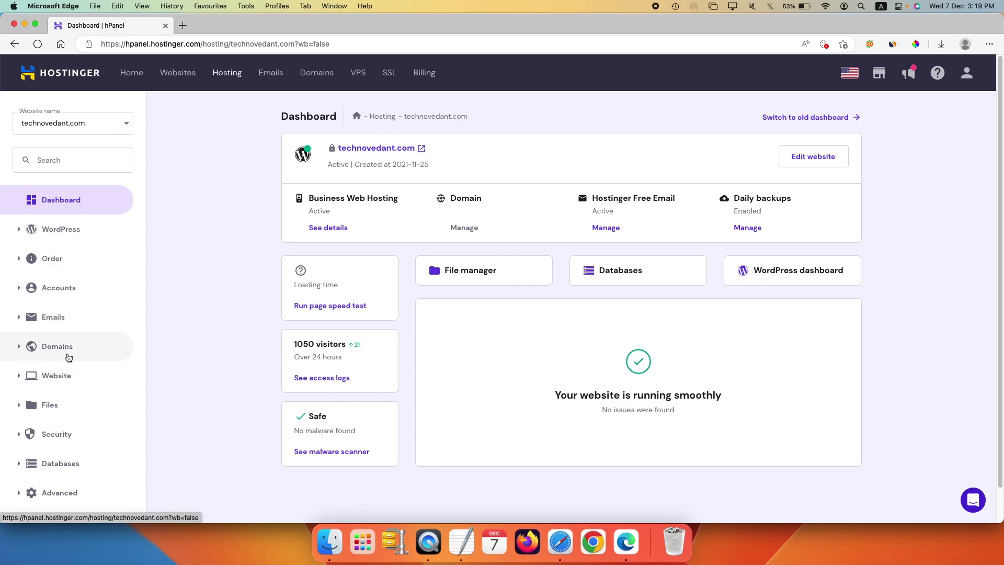
# - Create a new subdomain named free under technovedant.com without a custom folder
pyautogui.click(37, 351)
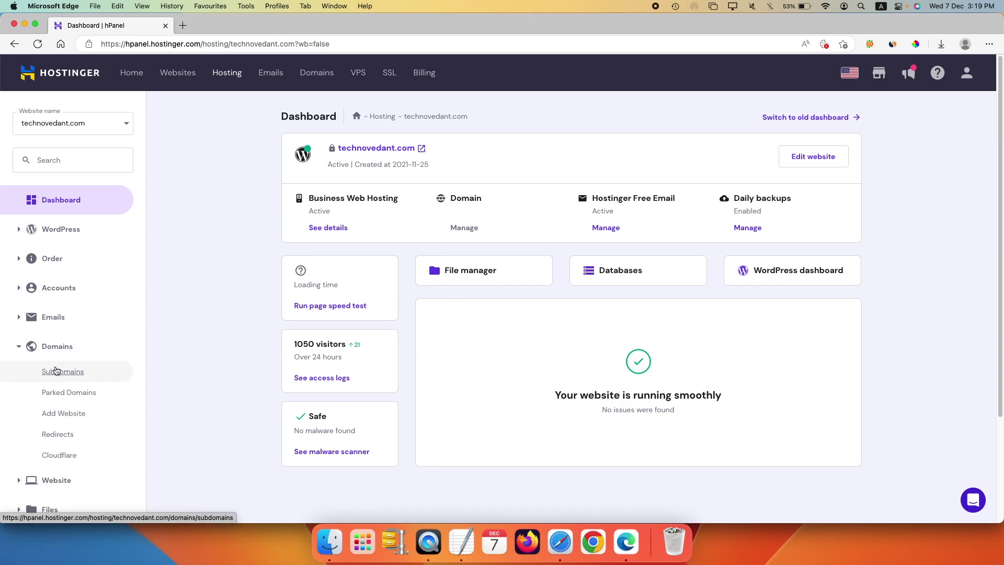
pyautogui.click(63, 372)
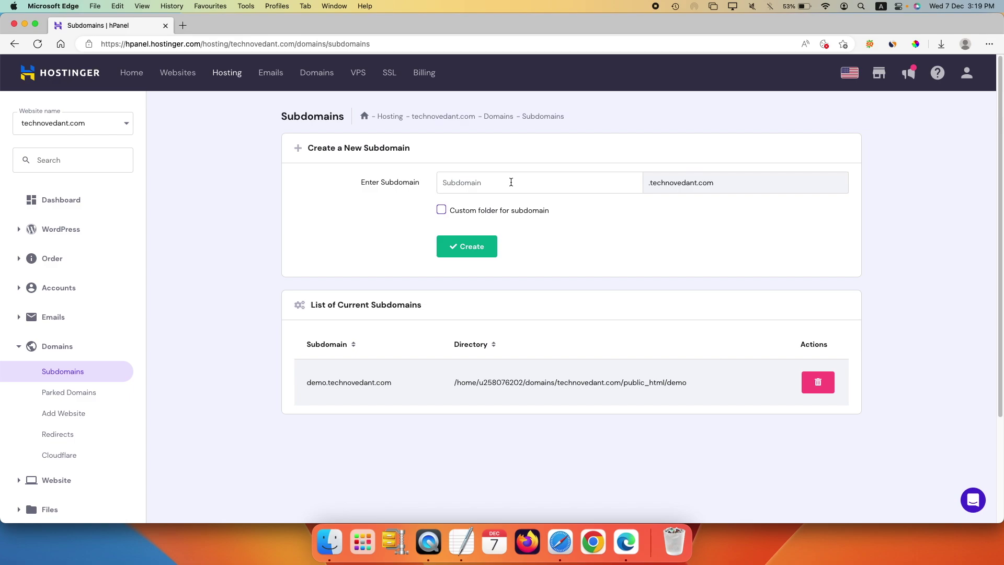
pyautogui.click(511, 182)
pyautogui.write('free')
pyautogui.click(460, 252)
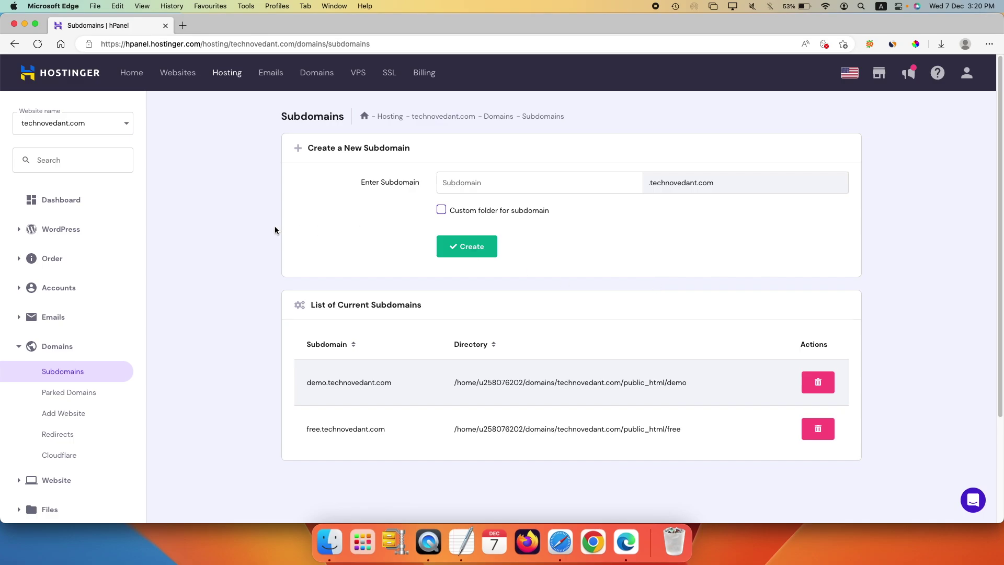
# - Open the WordPress dashboard from the hosting overview and switch it to free.technovedant.com
pyautogui.click(72, 202)
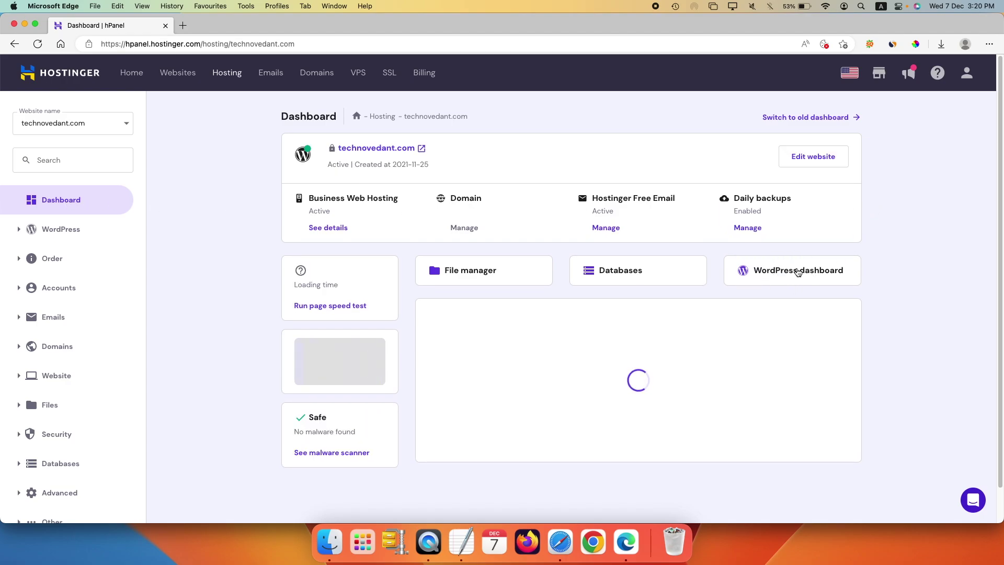
pyautogui.click(799, 272)
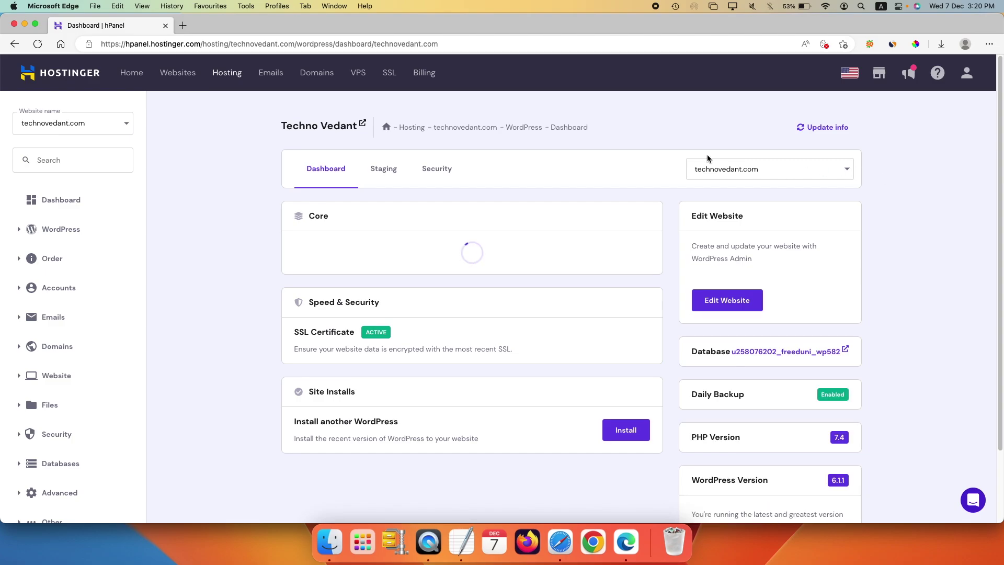
pyautogui.click(729, 170)
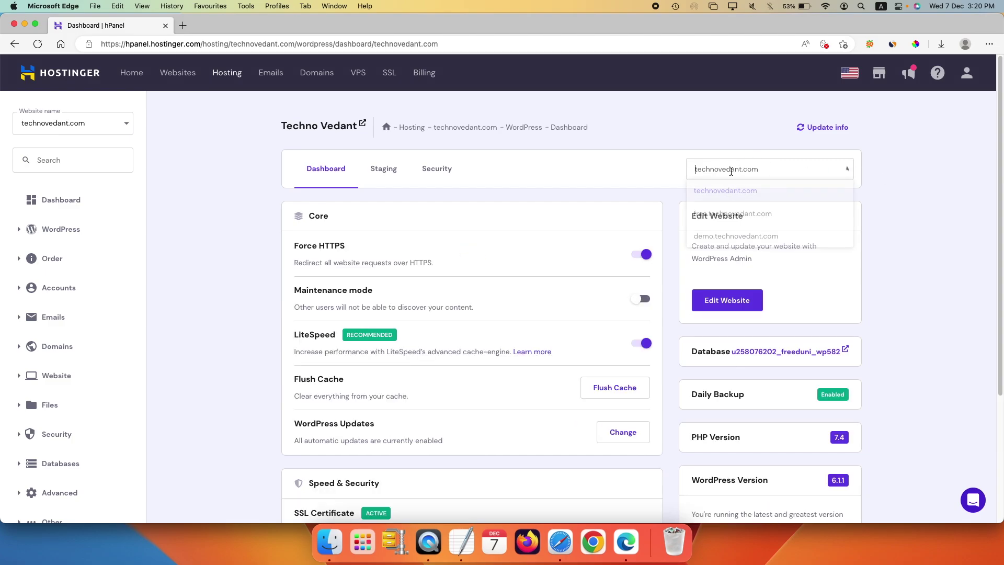
pyautogui.click(734, 216)
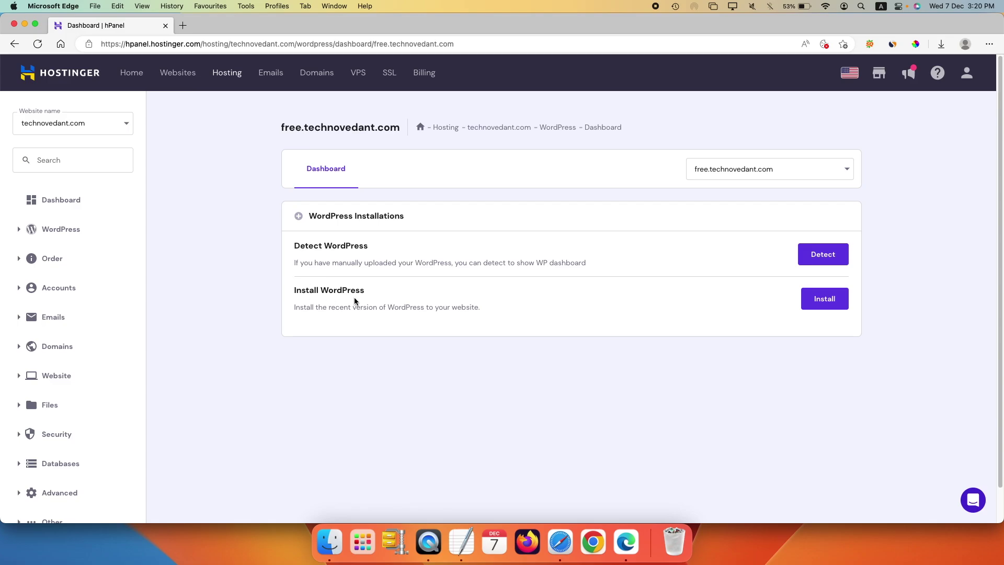
# - Start a WordPress installation and enter the website title Free, the administrator username and the administrator password
pyautogui.click(829, 303)
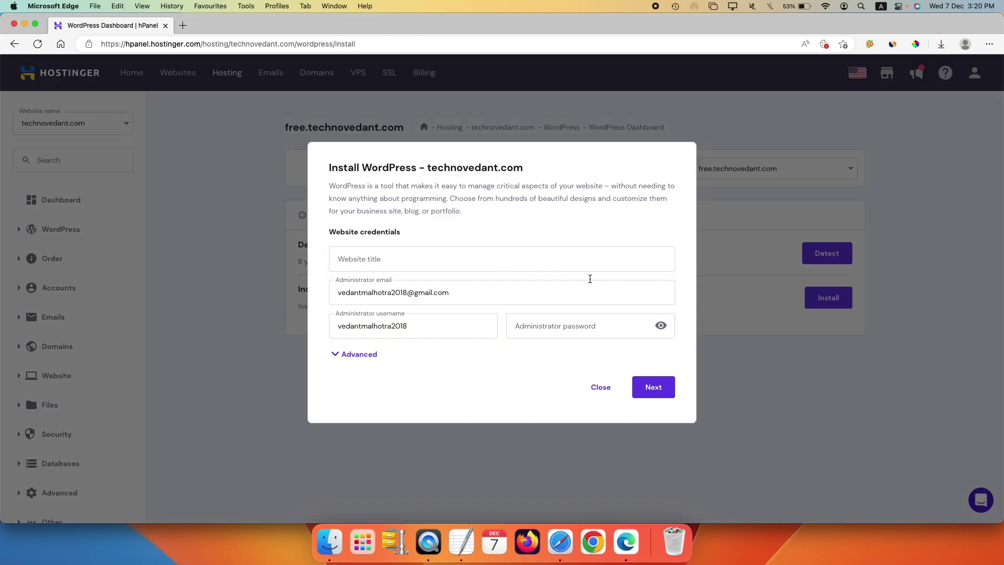
pyautogui.click(409, 256)
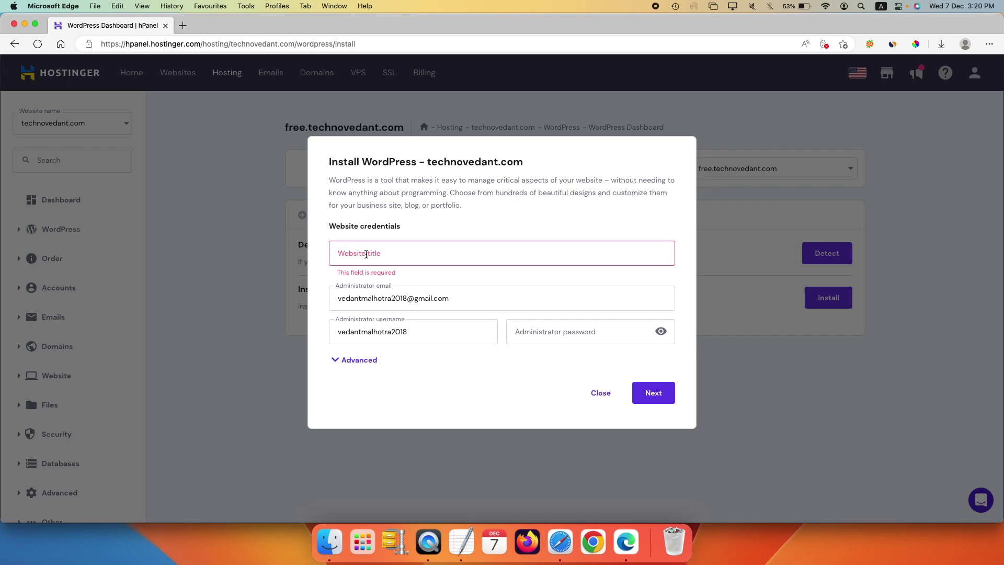
pyautogui.write('Free')
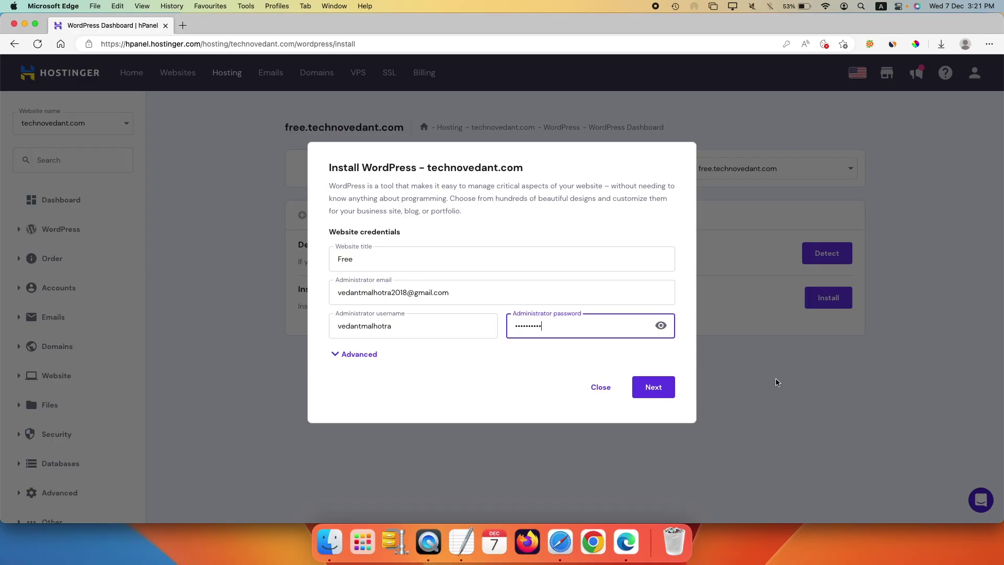
pyautogui.click(344, 356)
pyautogui.click(387, 343)
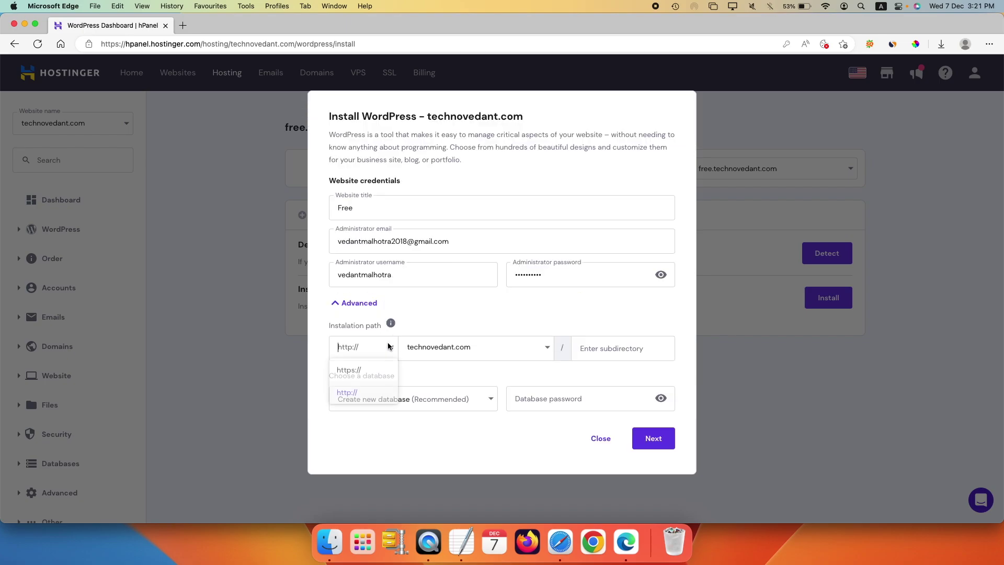
pyautogui.click(372, 371)
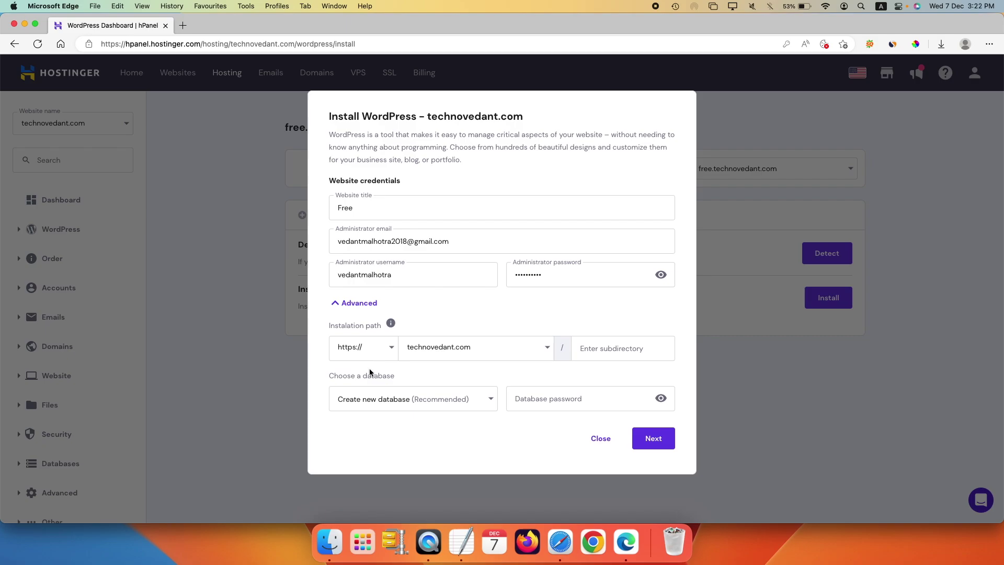
pyautogui.click(549, 348)
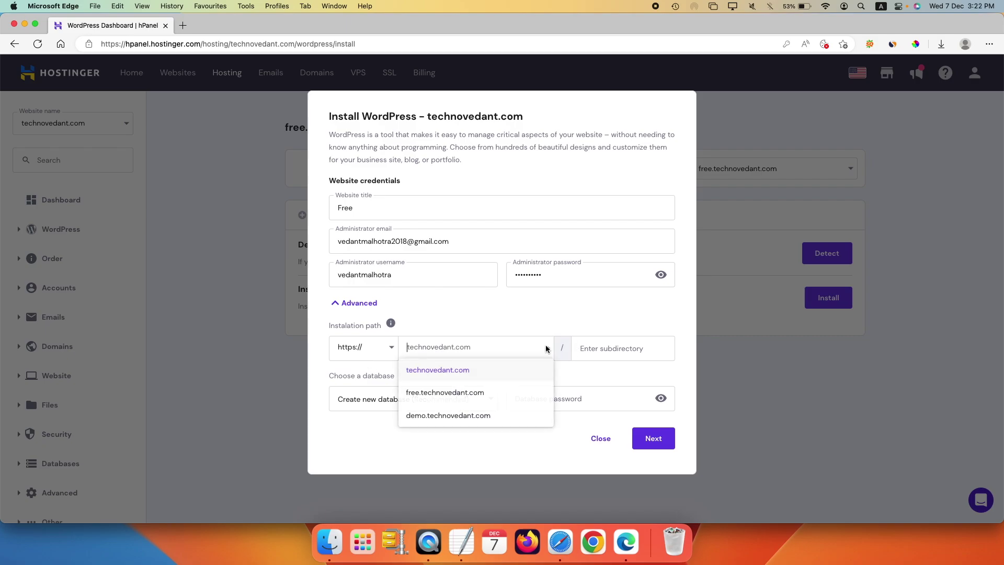
pyautogui.click(447, 396)
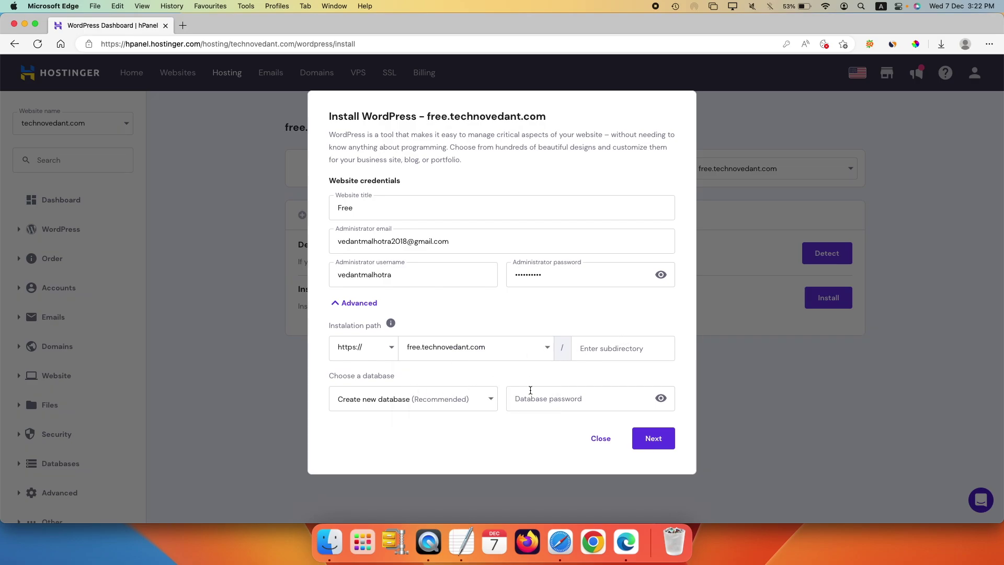
pyautogui.click(653, 439)
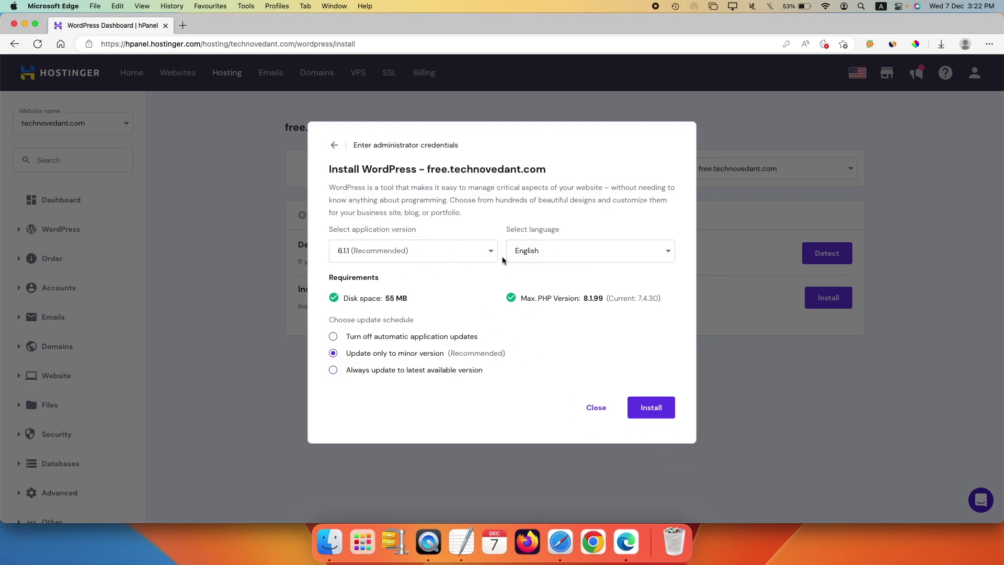
# - Keep English as the language and install WordPress 6.1.1 with updates only to minor versions
pyautogui.click(588, 250)
pyautogui.click(588, 250)
pyautogui.click(651, 409)
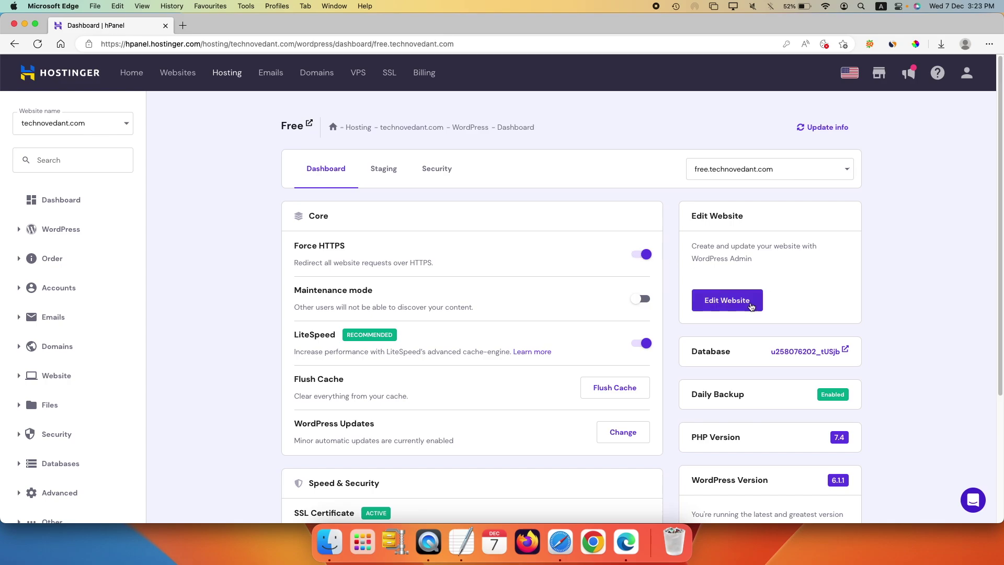
# - Open the new site's WordPress editor and turn off its fullscreen mode
pyautogui.click(732, 303)
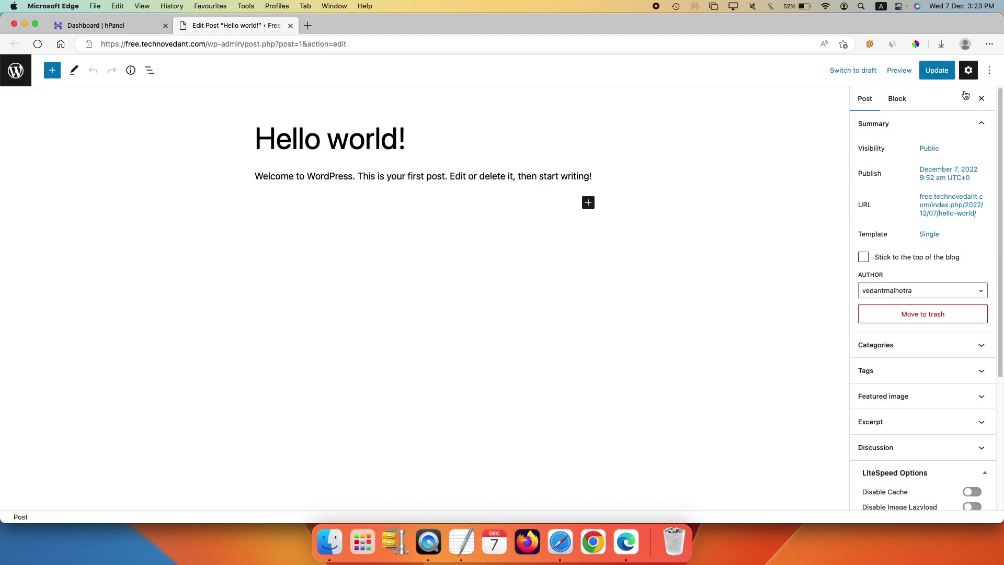
pyautogui.click(569, 152)
pyautogui.click(991, 70)
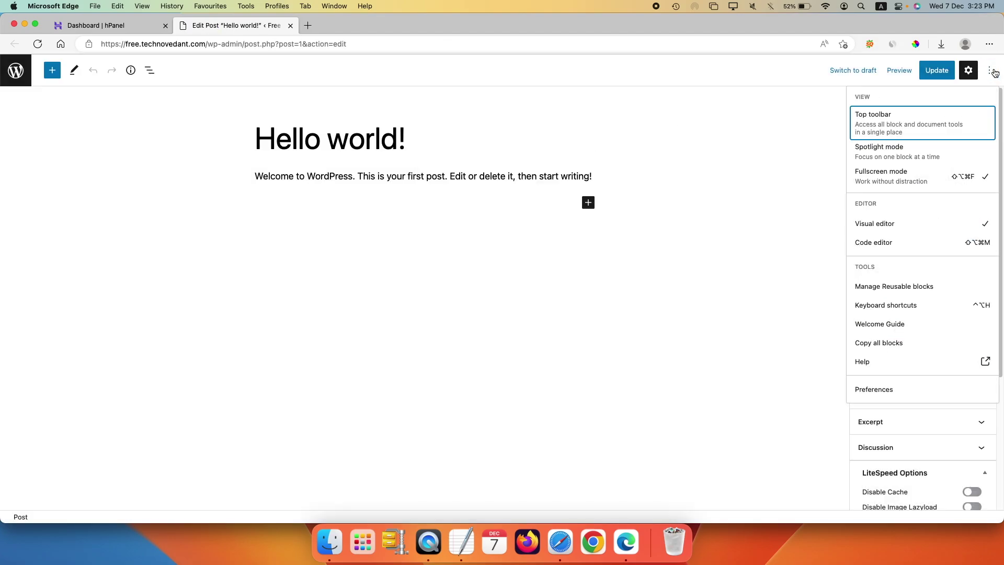
pyautogui.click(889, 176)
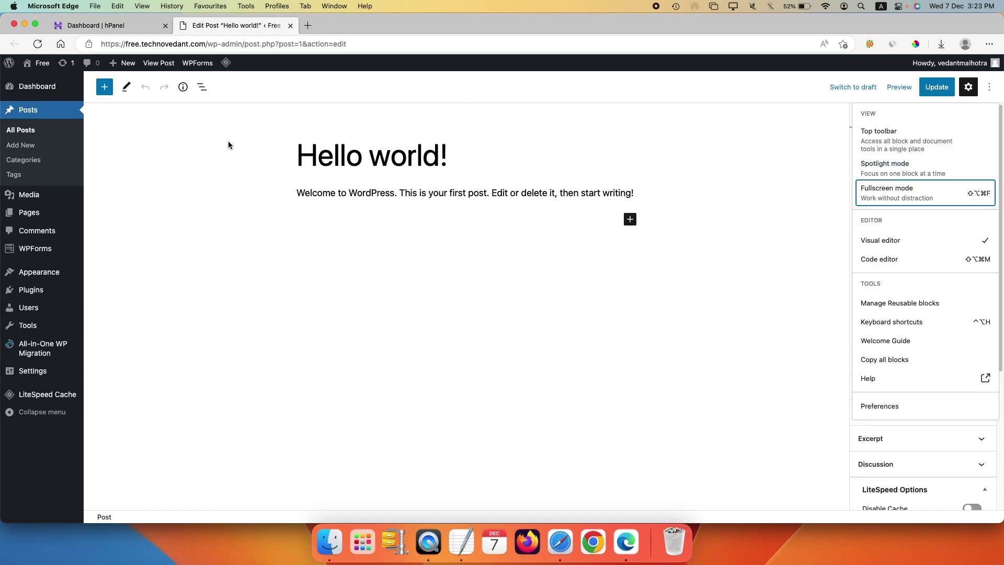
# - Open the live Free site in a separate browser tab and switch to it
pyautogui.moveTo(39, 64)
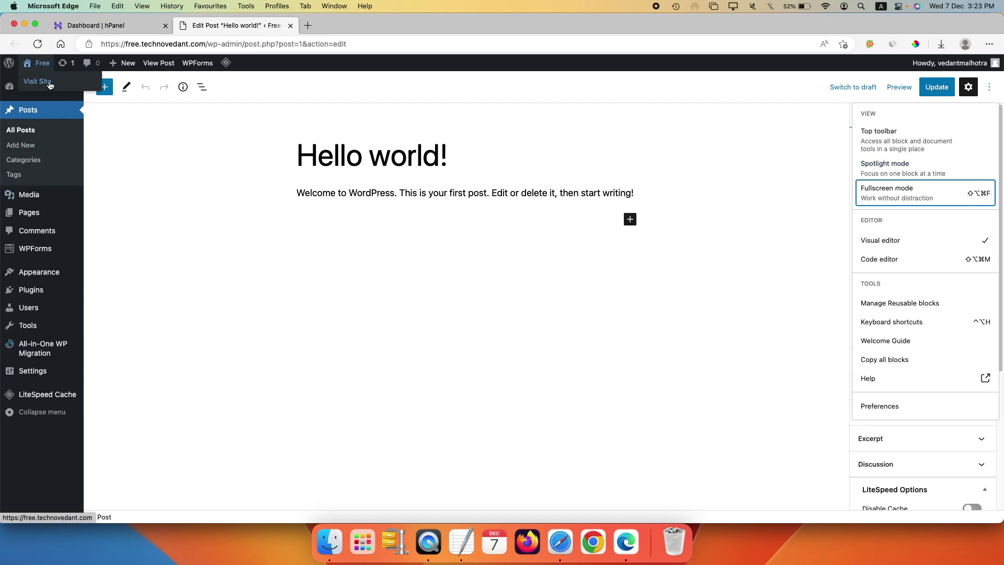
pyautogui.keyDown('super'); pyautogui.click(50, 83); pyautogui.keyUp('super')
pyautogui.click(360, 31)
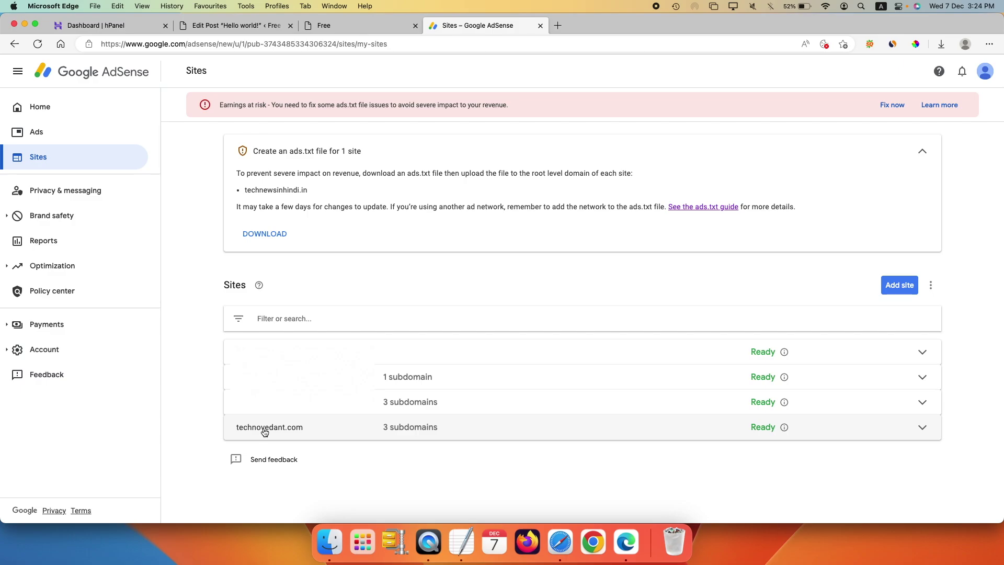
# - Expand technovedant.com in the Google AdSense sites list and open its subdomain details
pyautogui.click(923, 432)
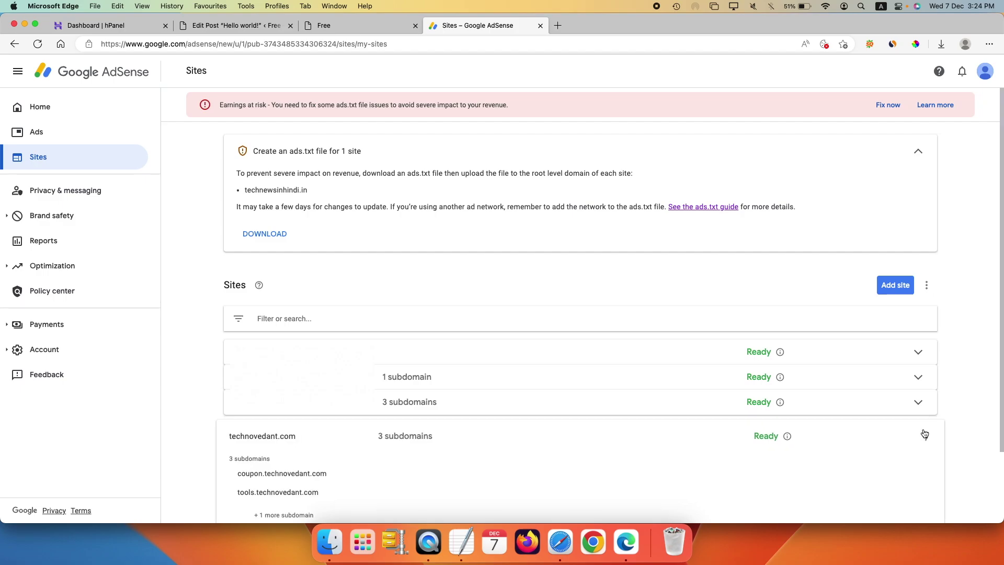
pyautogui.scroll(-3, 446, 380)
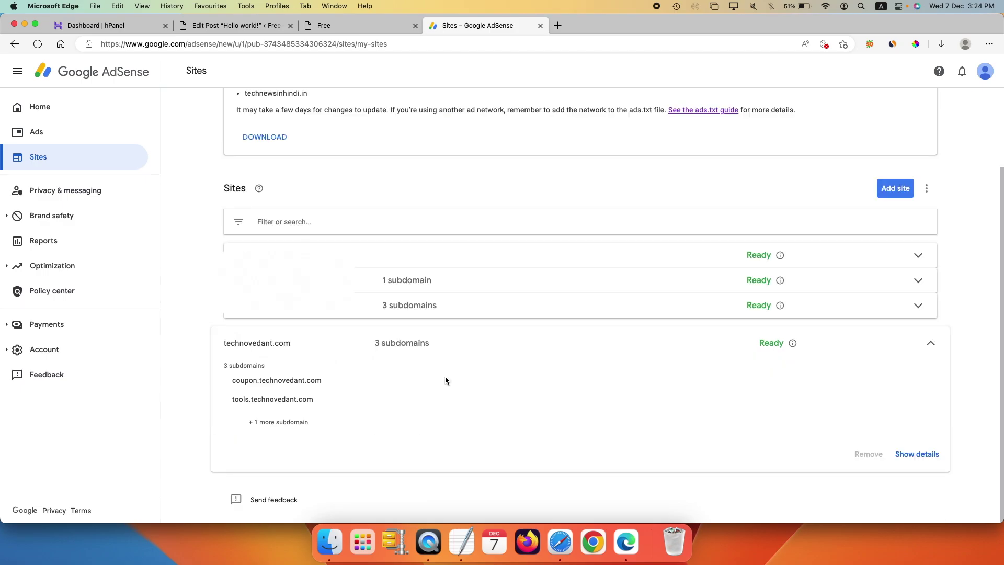
pyautogui.click(927, 455)
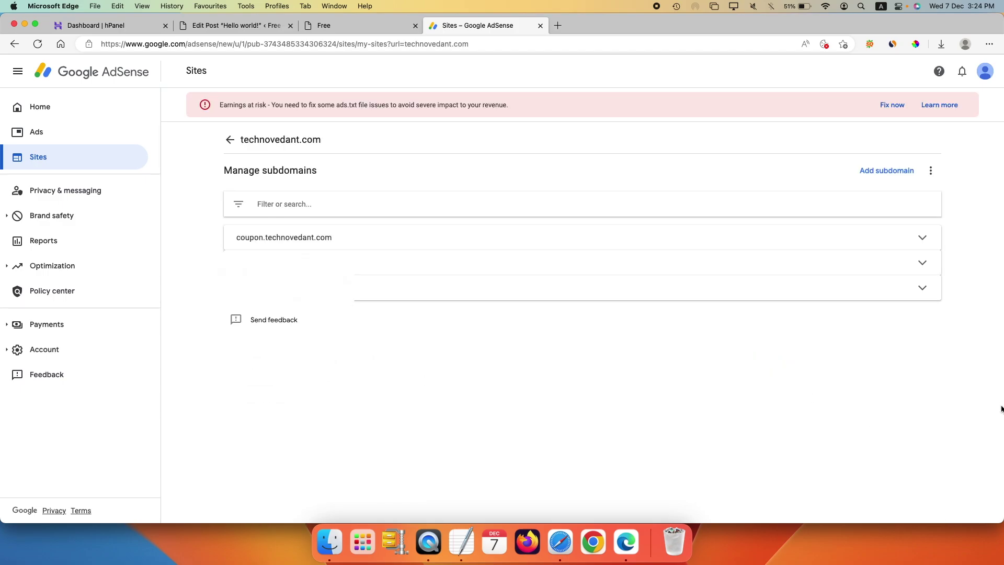
pyautogui.click(893, 174)
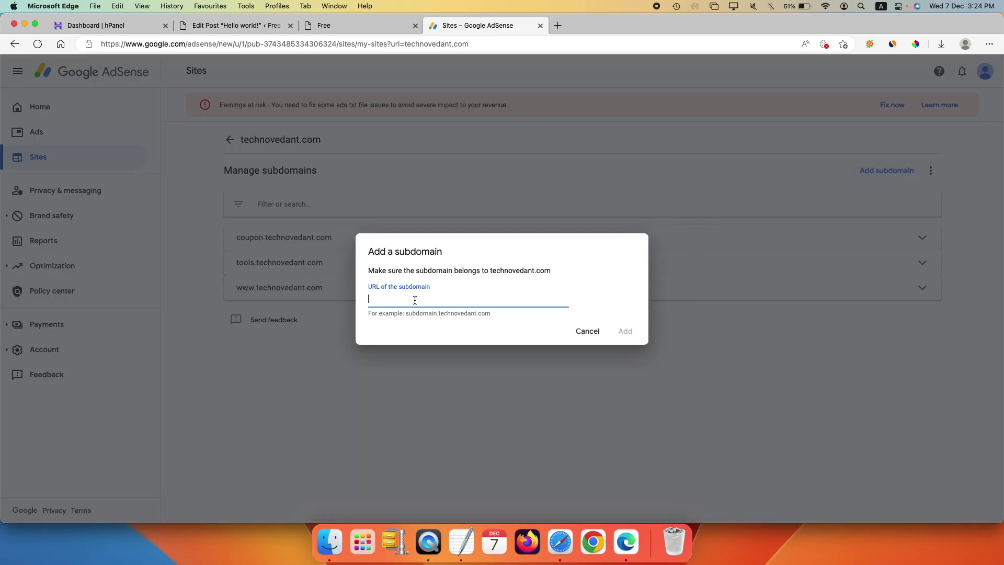
pyautogui.write('https://free.technovedant.com/')
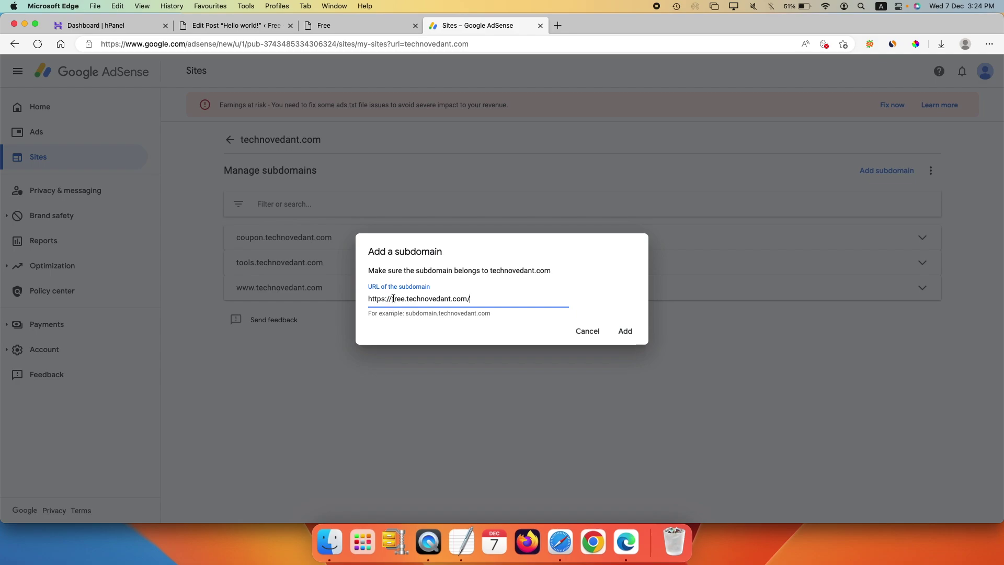
pyautogui.moveTo(391, 298); pyautogui.dragTo(365, 299)
pyautogui.press('BackSpace')
pyautogui.click(626, 331)
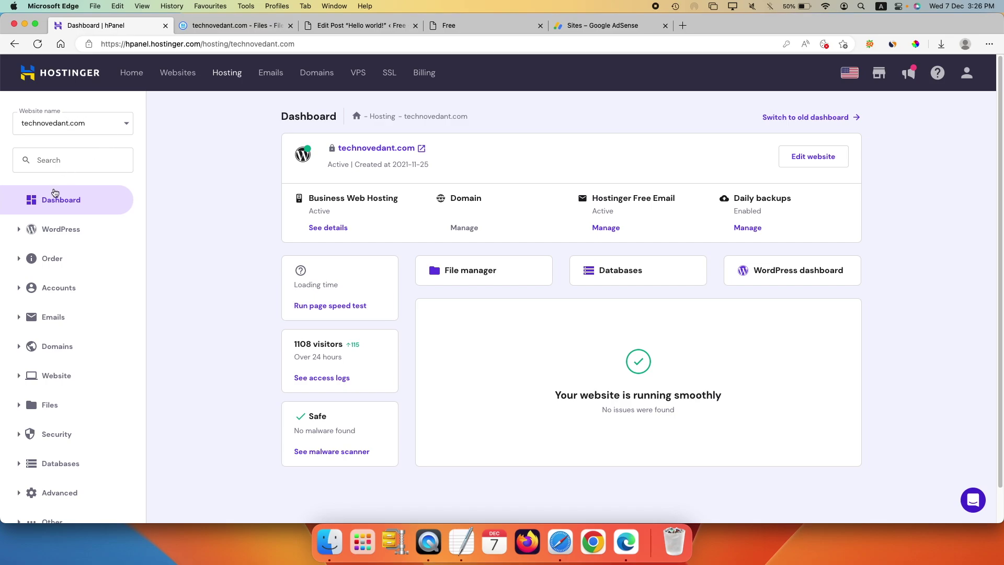
# - Open the public_html folder in the Hostinger file manager and select its ads.txt file
pyautogui.click(458, 271)
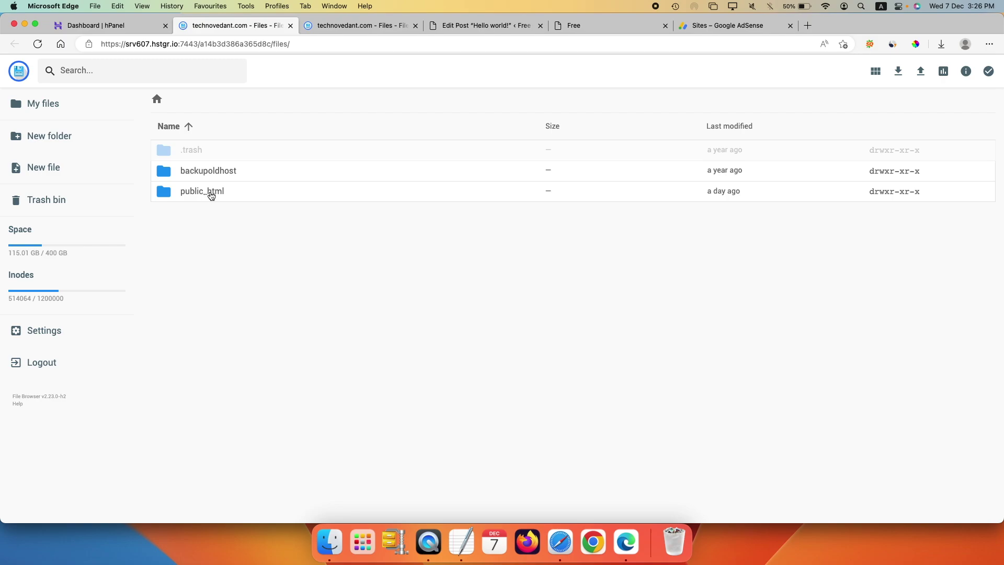
pyautogui.doubleClick(212, 192)
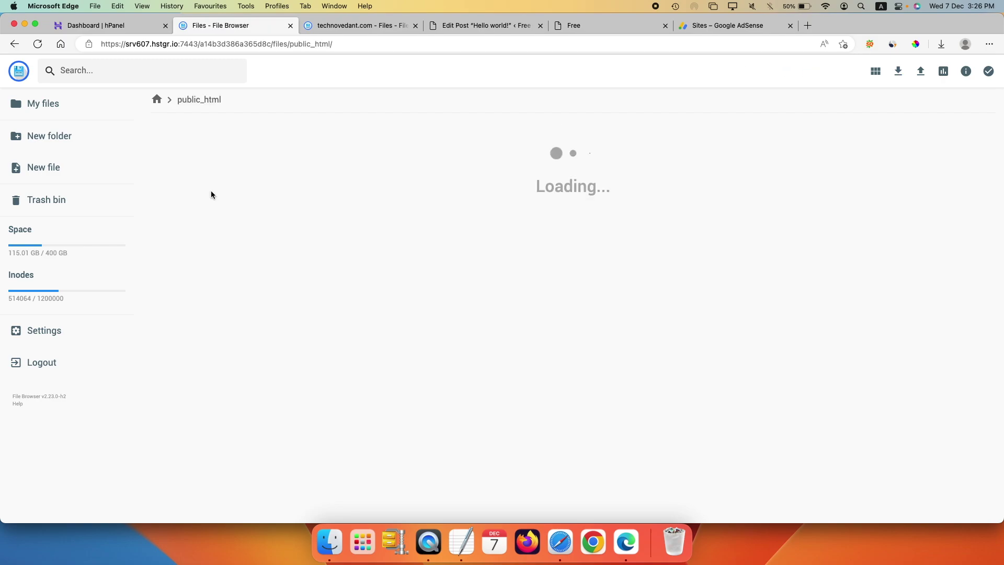
pyautogui.scroll(-2, 377, 242)
pyautogui.scroll(-3, 229, 331)
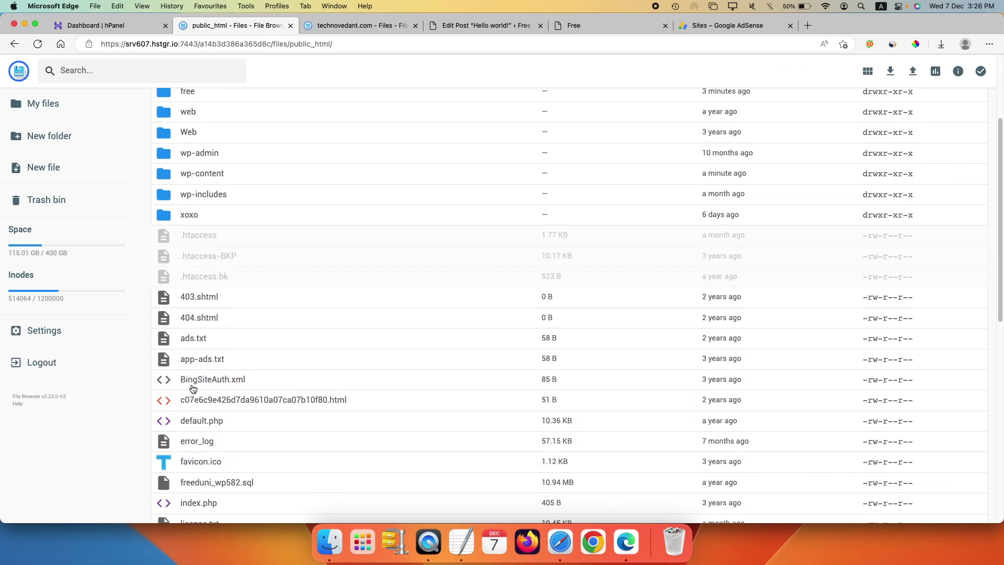
pyautogui.rightClick(196, 341)
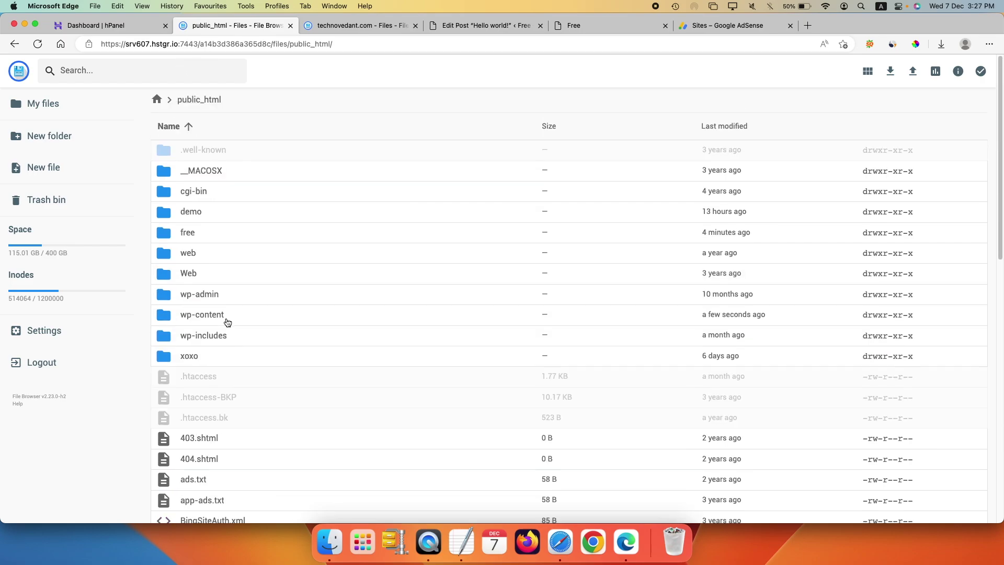
# - Upload the local ads.txt file from the traffic folder into the free folder inside public_html
pyautogui.doubleClick(181, 235)
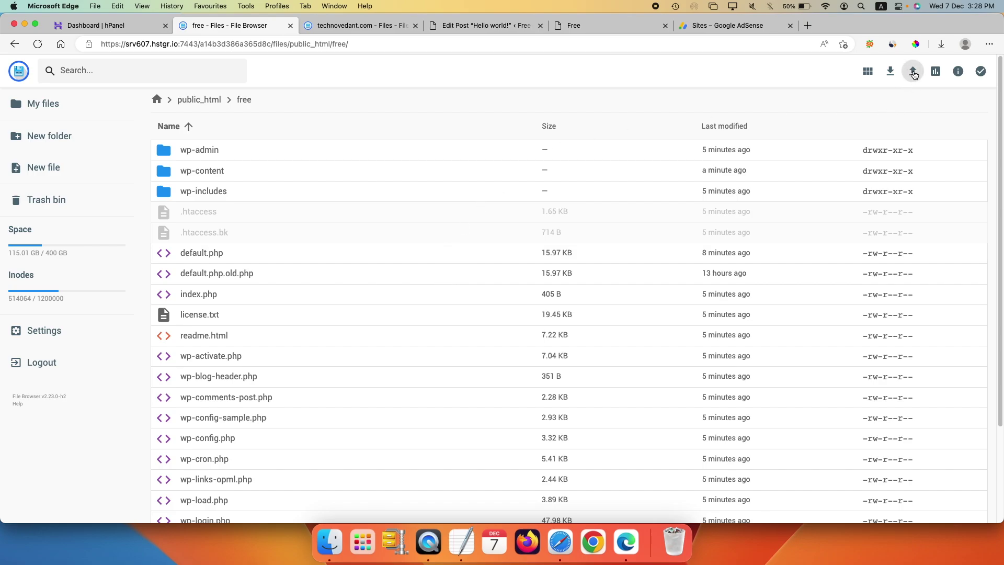
pyautogui.click(913, 72)
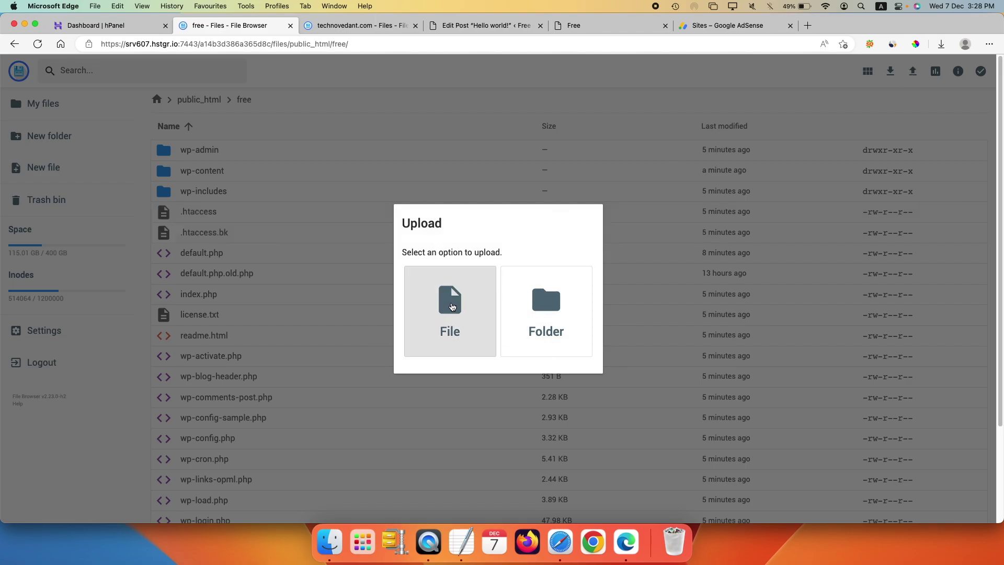
pyautogui.click(451, 306)
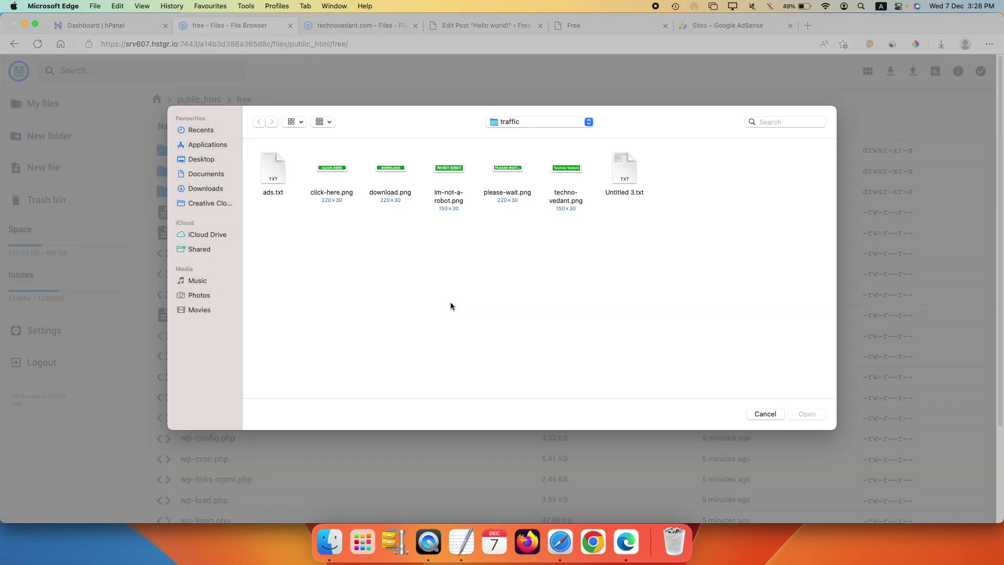
pyautogui.doubleClick(276, 177)
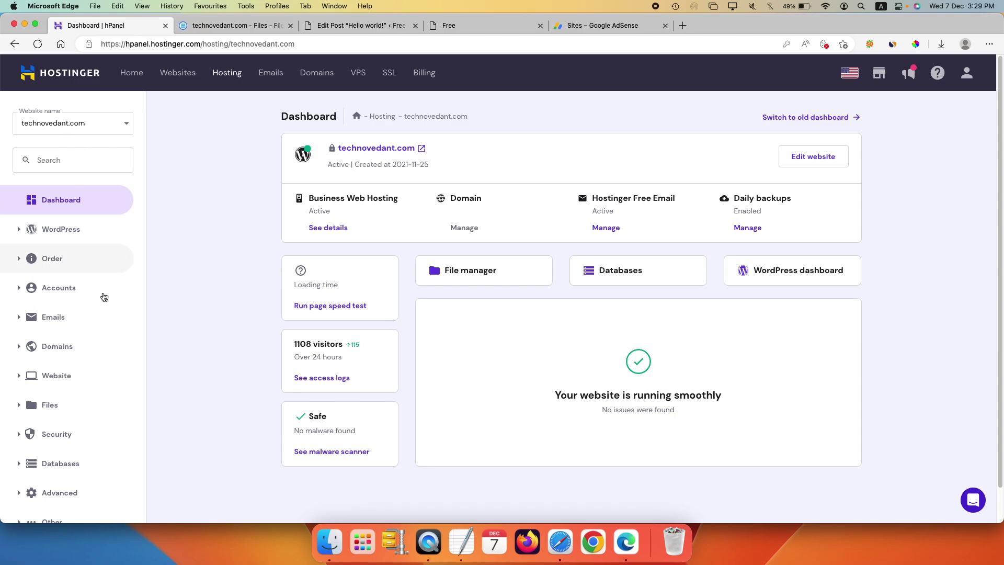
# - Open the advanced PHP configuration of technovedant.com and check the ioncube_loader entry among the PHP extensions
pyautogui.scroll(-1, 74, 283)
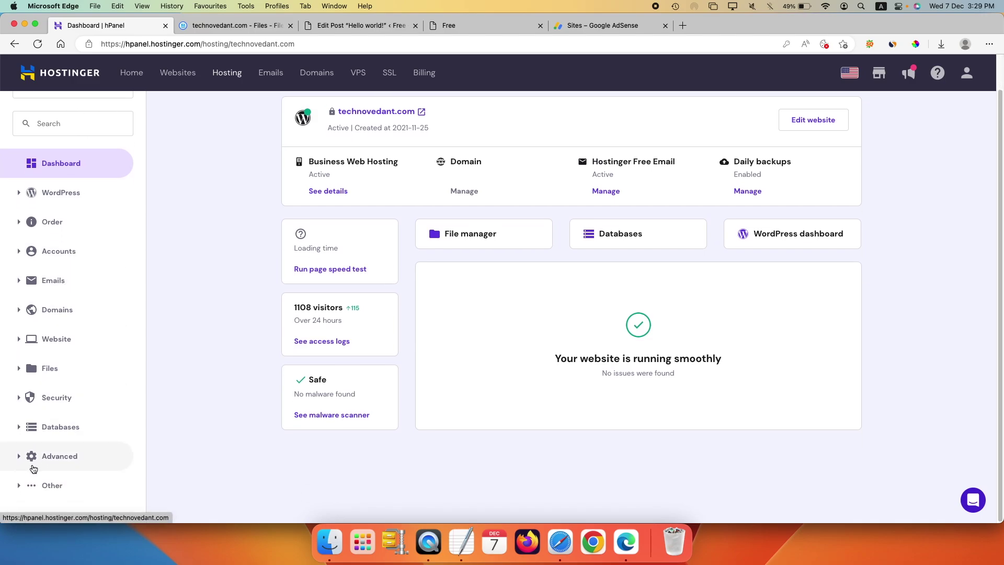
pyautogui.click(18, 459)
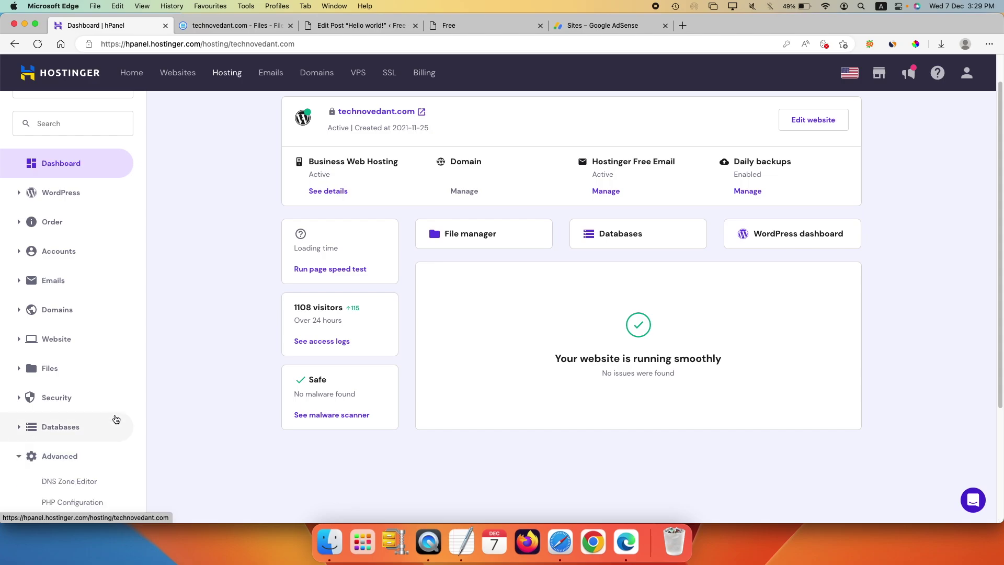
pyautogui.scroll(-4, 94, 367)
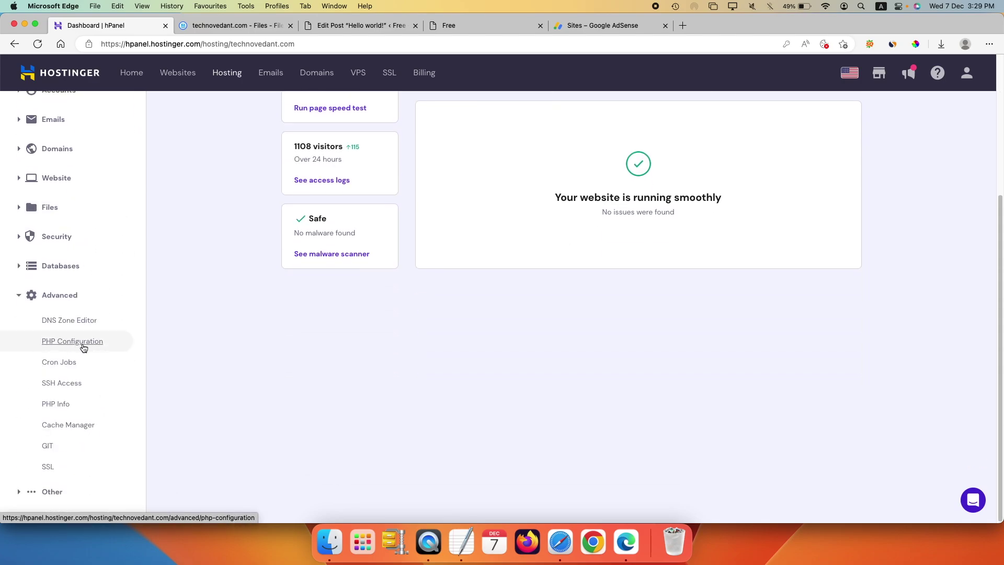
pyautogui.click(84, 342)
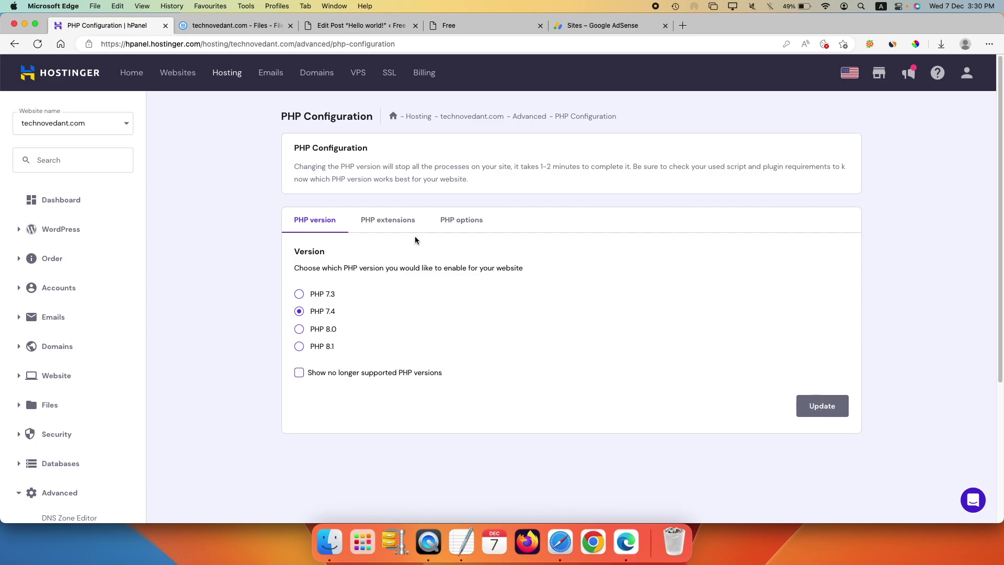
pyautogui.click(398, 221)
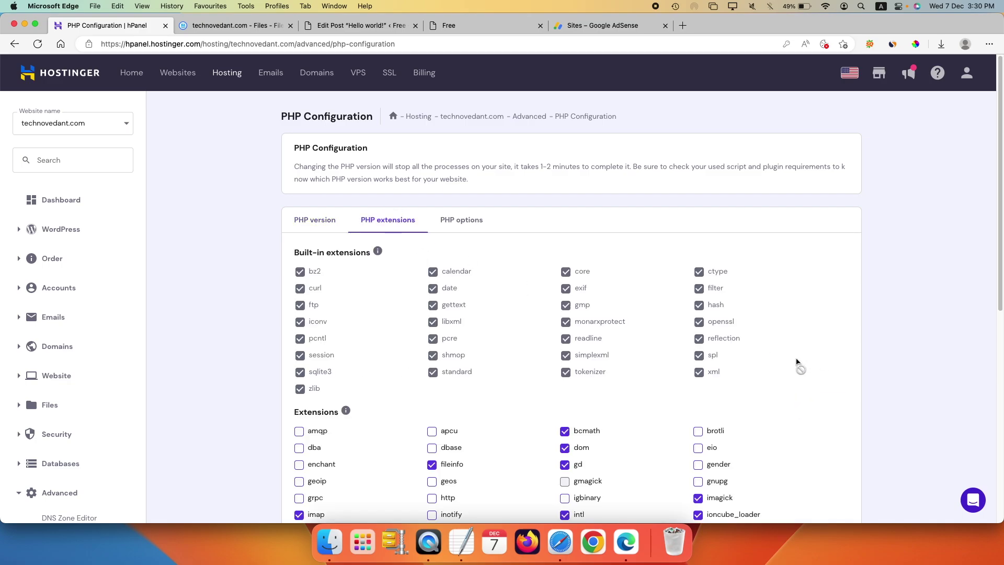
pyautogui.scroll(-5, 797, 362)
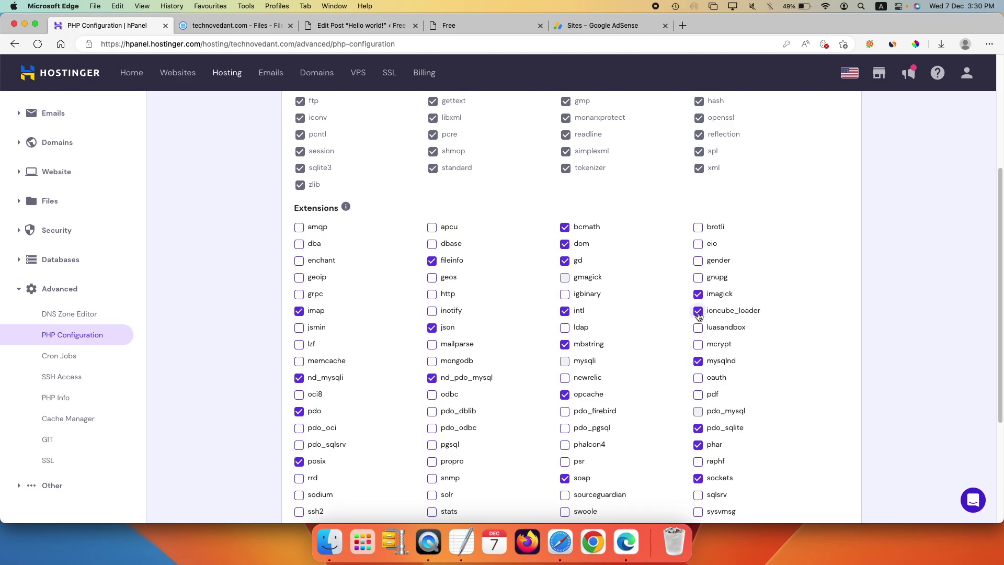
pyautogui.scroll(-4, 698, 317)
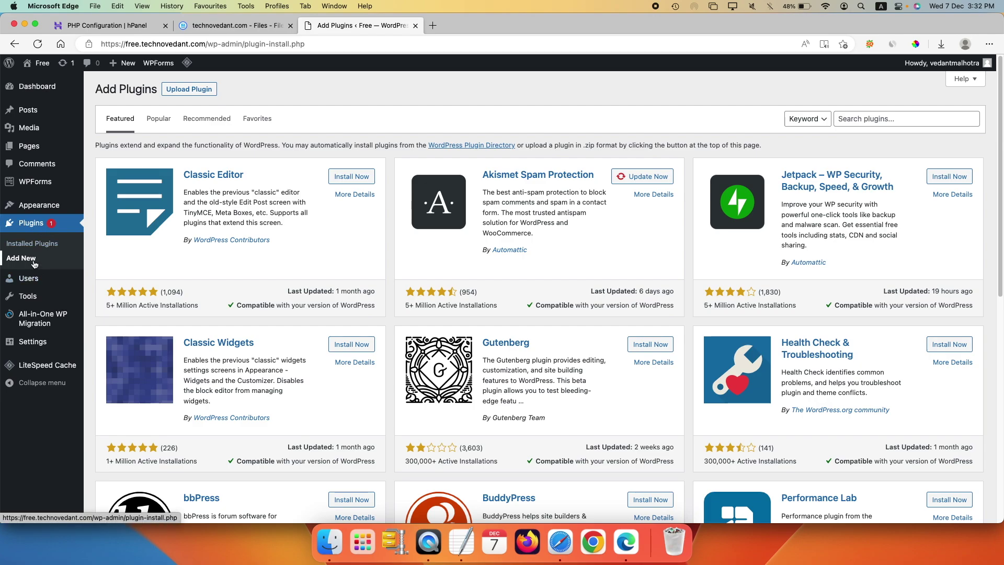
# - Upload wp-safelink_v4.4.1.zip from the wp-safelink-4.4.1 folder as a new WordPress plugin, then install and activate it
pyautogui.click(197, 91)
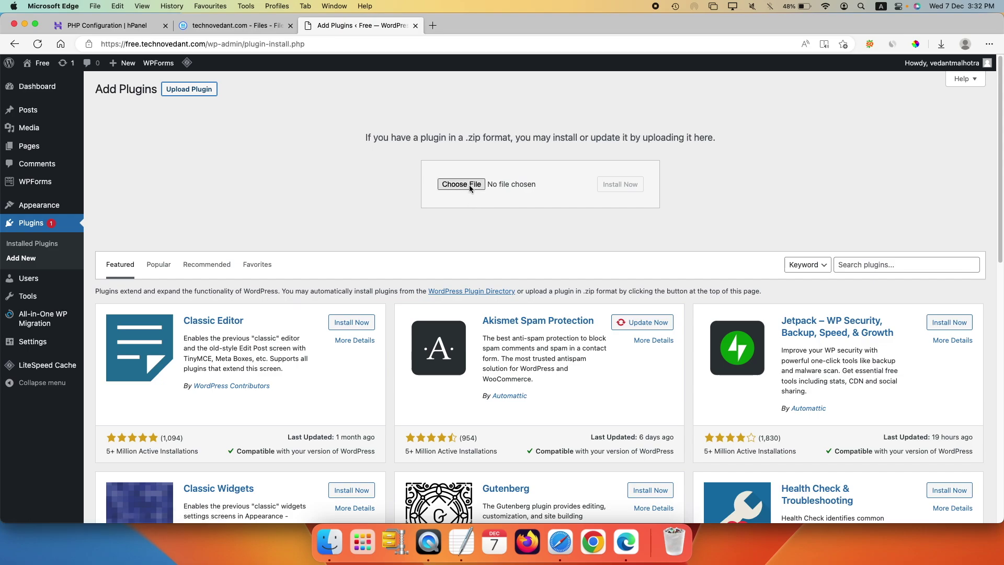
pyautogui.click(462, 184)
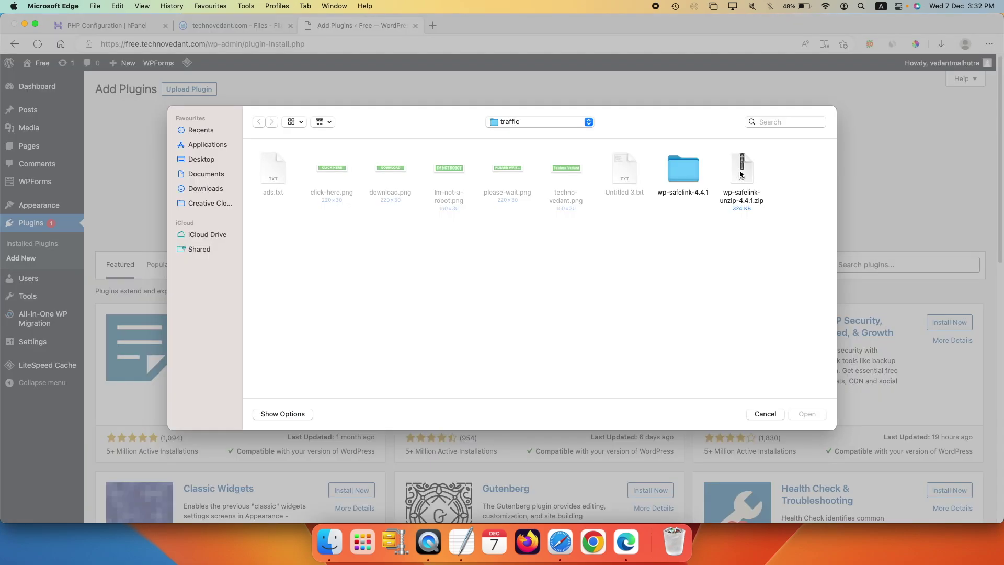
pyautogui.doubleClick(687, 175)
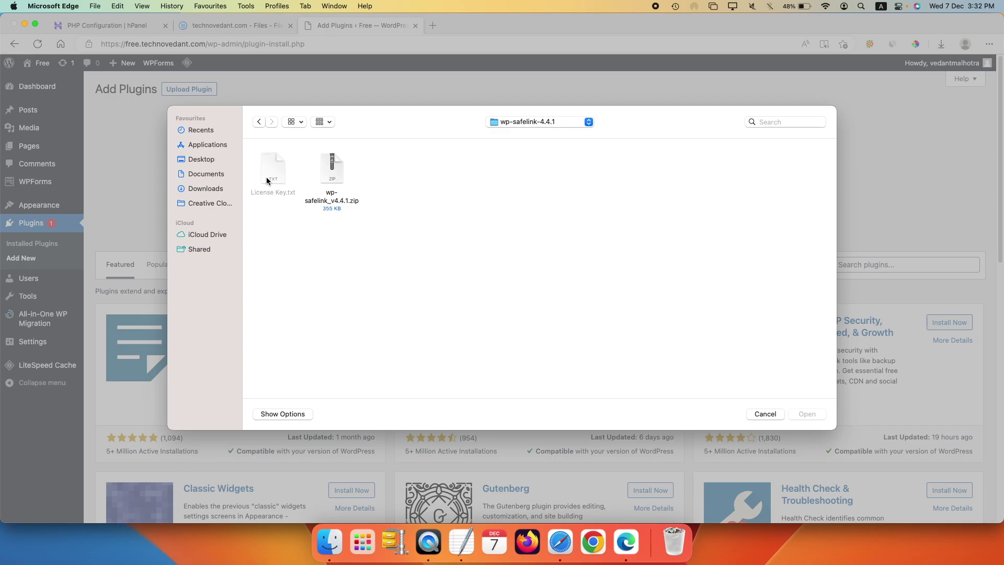
pyautogui.doubleClick(333, 173)
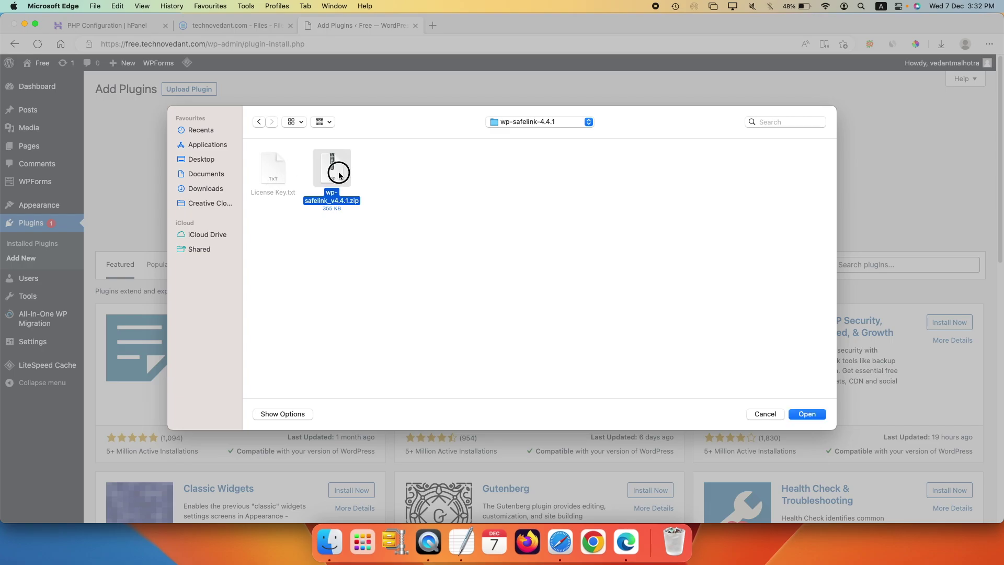
pyautogui.click(622, 191)
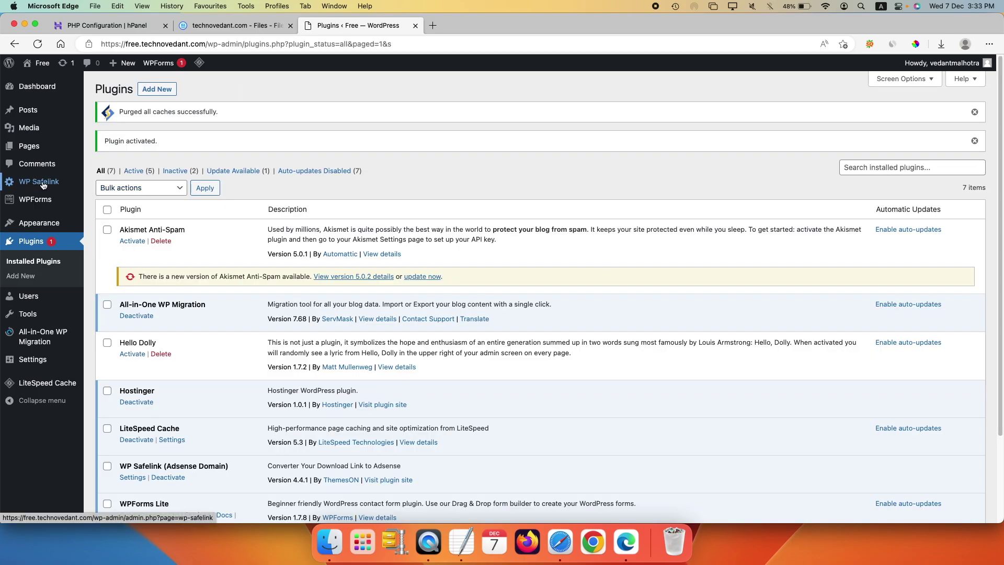
# - Open the WP Safelink template settings and keep template1 as the template
pyautogui.click(40, 183)
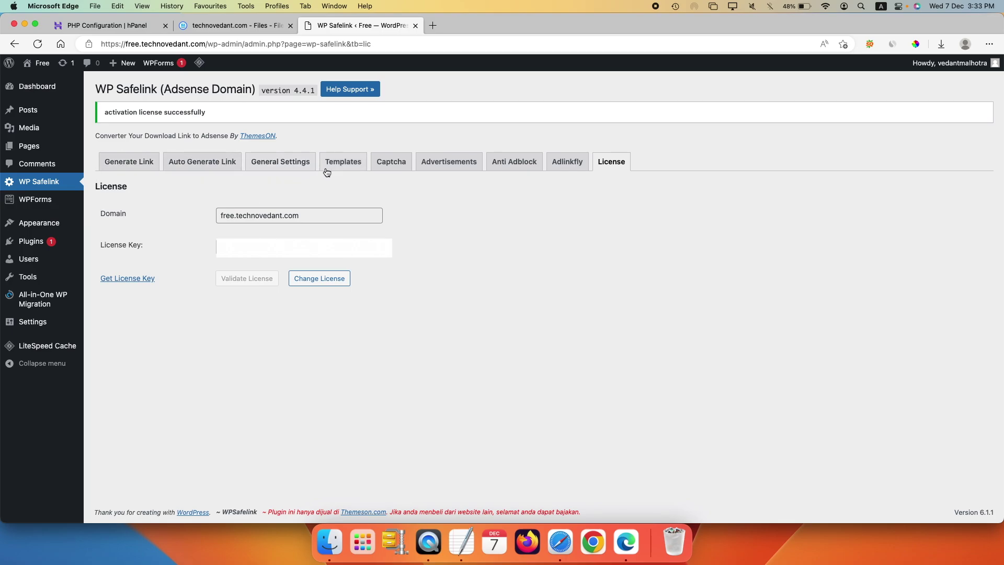
pyautogui.click(121, 164)
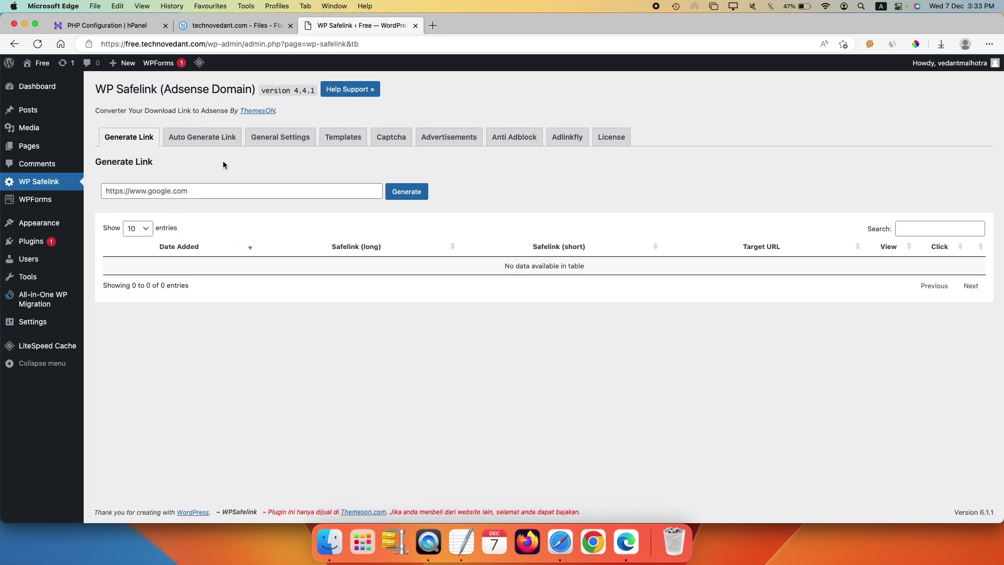
pyautogui.click(341, 138)
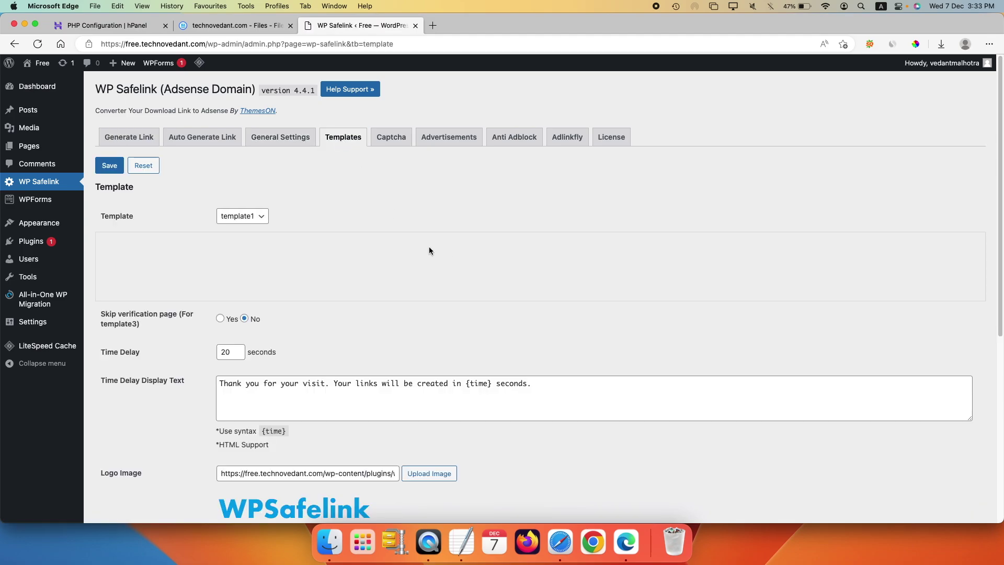
pyautogui.click(266, 215)
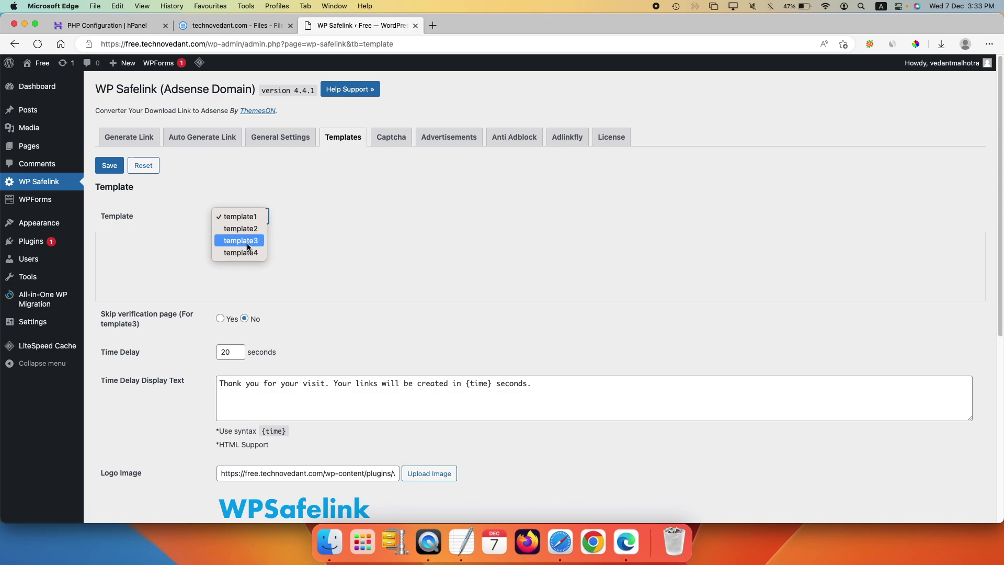
pyautogui.click(253, 219)
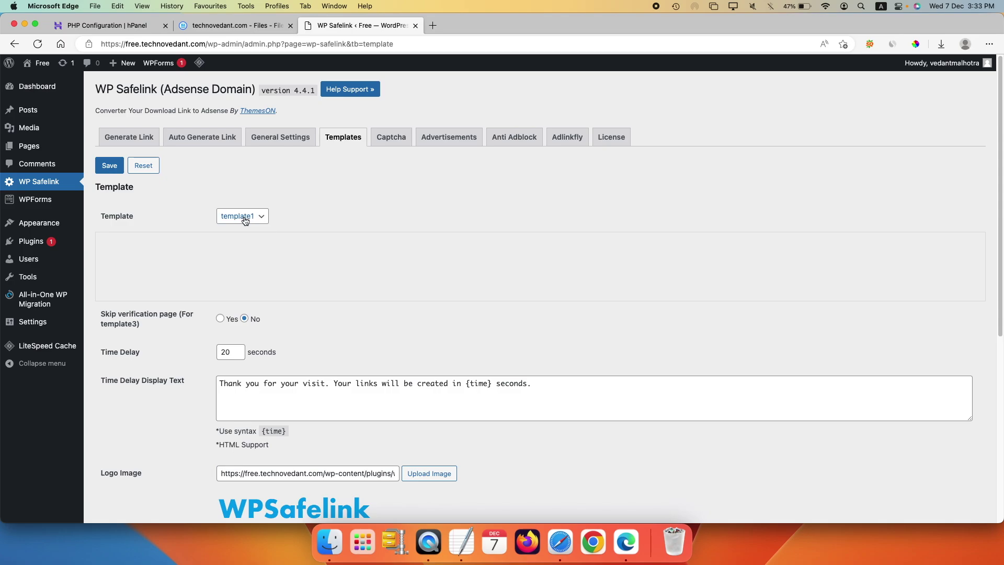
# - Set the template's time delay to 5 seconds and leave the time delay display text as it is
pyautogui.scroll(-5, 328, 252)
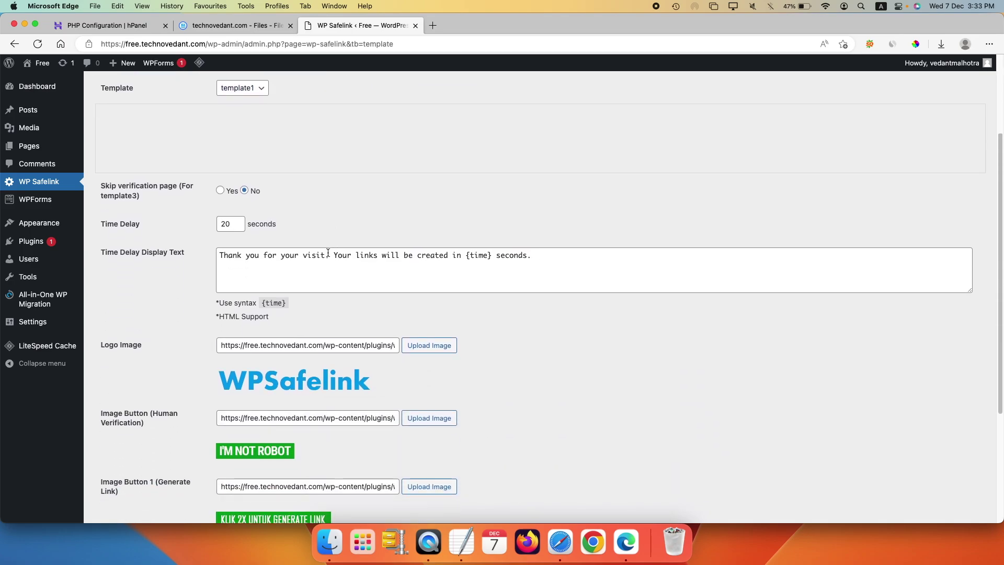
pyautogui.scroll(-1, 327, 253)
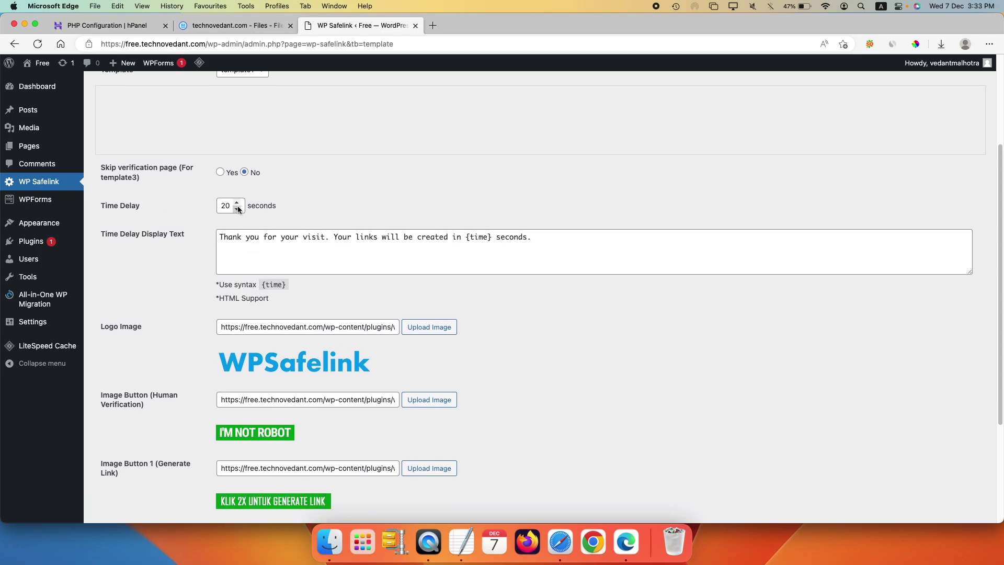
pyautogui.moveTo(231, 205); pyautogui.dragTo(200, 208)
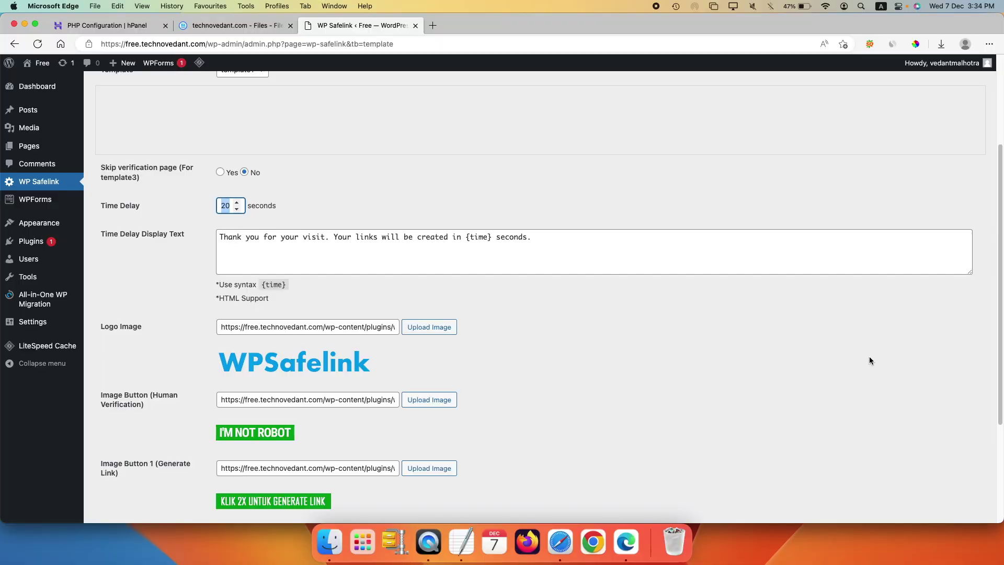
pyautogui.press('BackSpace')
pyautogui.moveTo(560, 242); pyautogui.dragTo(277, 224)
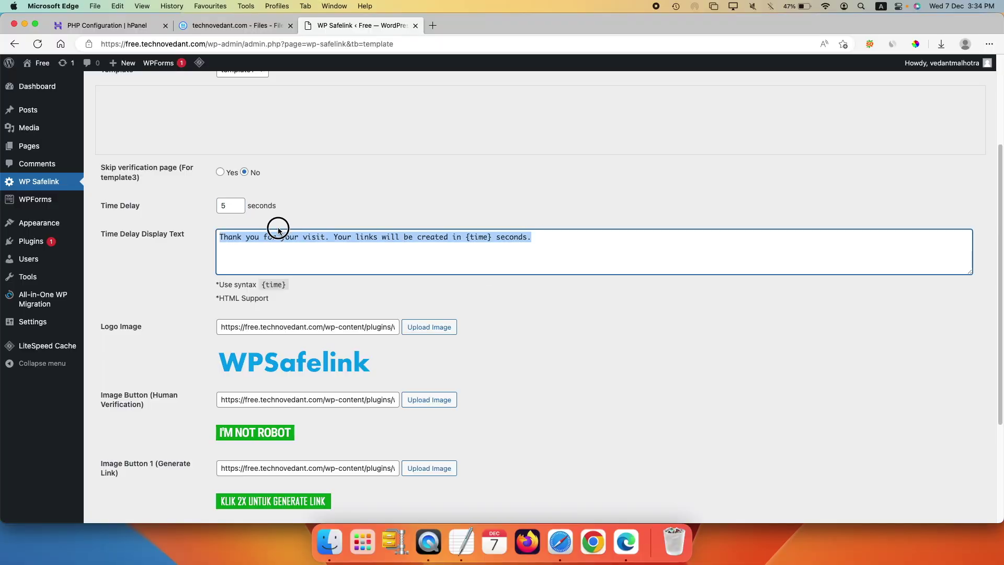
# - For the logo image, upload click-here.png, download.png, Im-not-a-robot.png, please-wait.png and techno-vedant.png from the traffic folder to the media library
pyautogui.scroll(3, 463, 334)
pyautogui.scroll(-10, 379, 240)
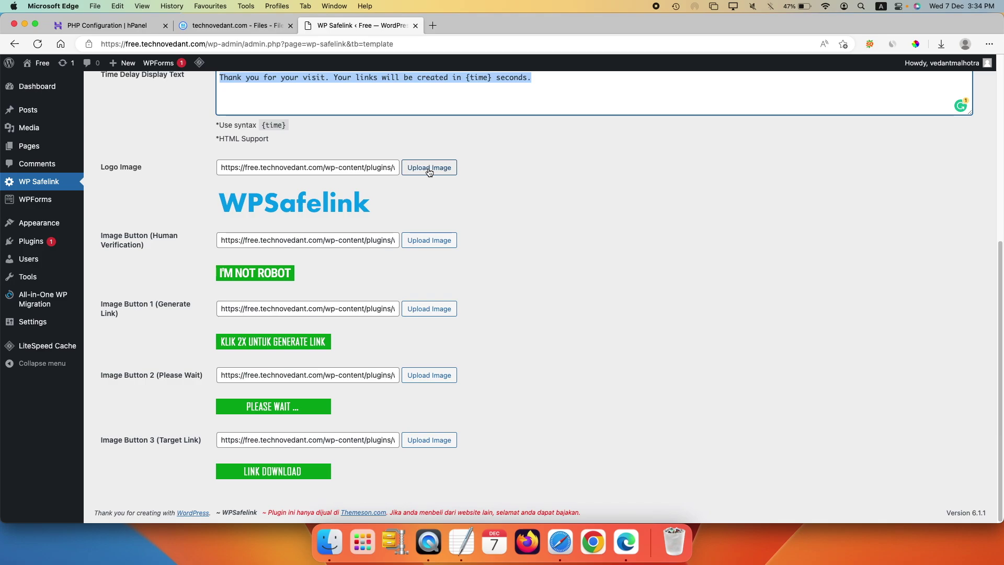
pyautogui.click(429, 172)
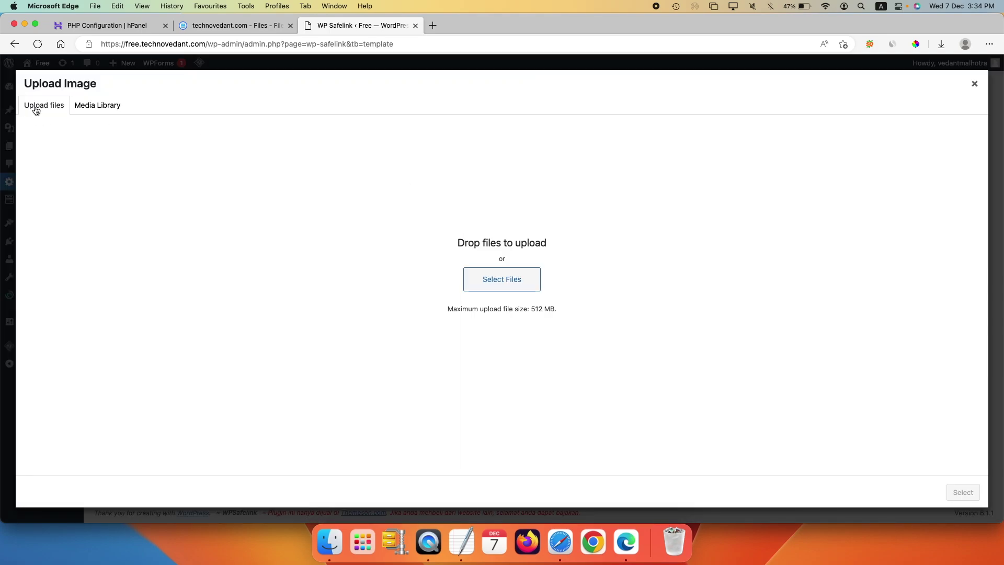
pyautogui.click(37, 110)
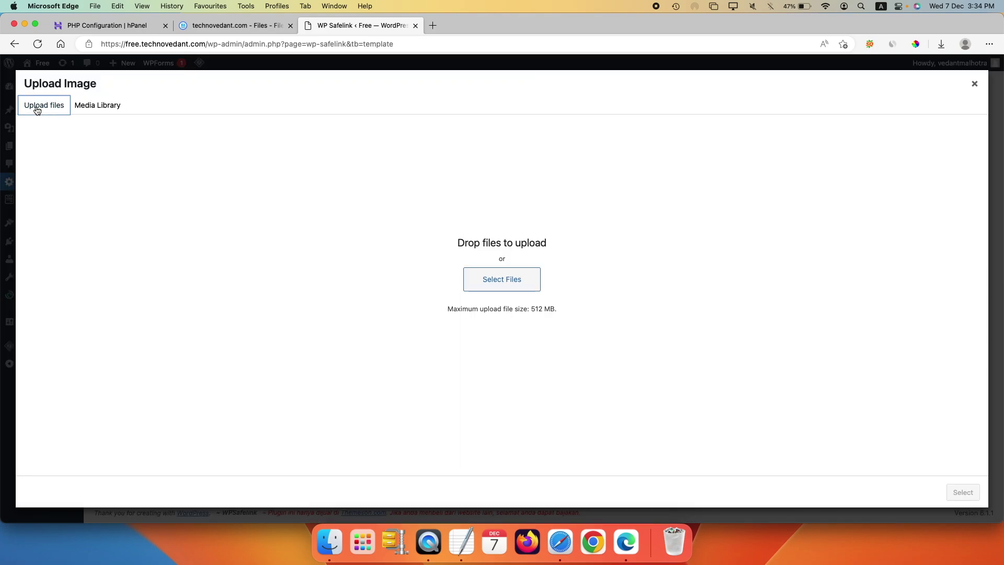
pyautogui.click(497, 280)
pyautogui.press('super+Up')
pyautogui.moveTo(317, 222); pyautogui.dragTo(584, 163)
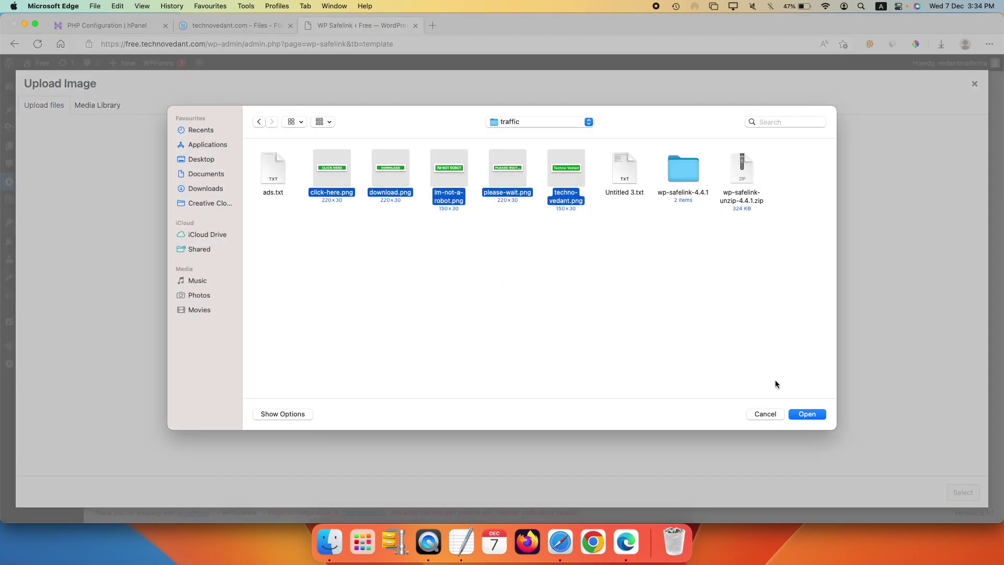
pyautogui.click(806, 414)
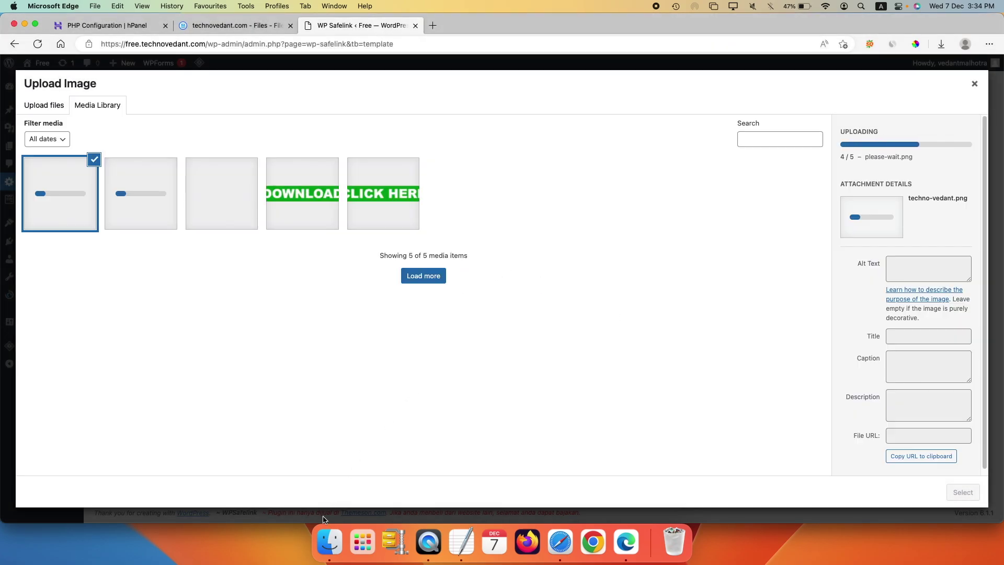
# - Switch to Finder and check the dimensions of click-here.png in its file info
pyautogui.click(330, 538)
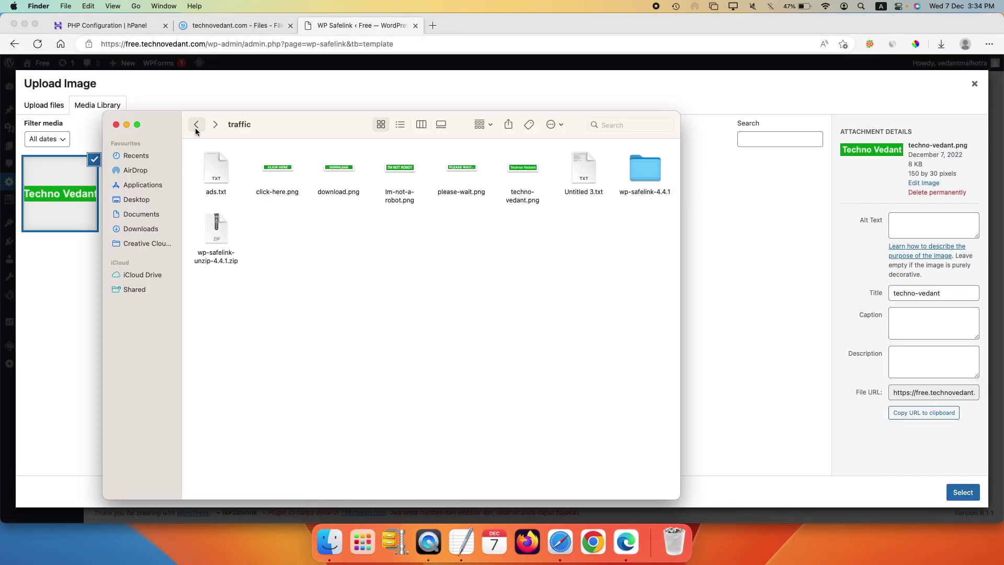
pyautogui.rightClick(280, 167)
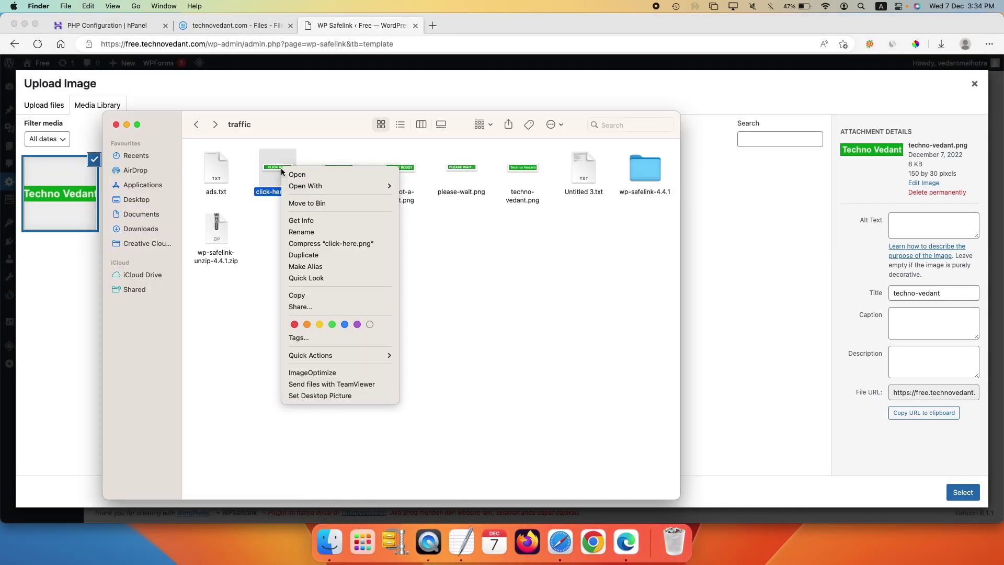
pyautogui.click(307, 221)
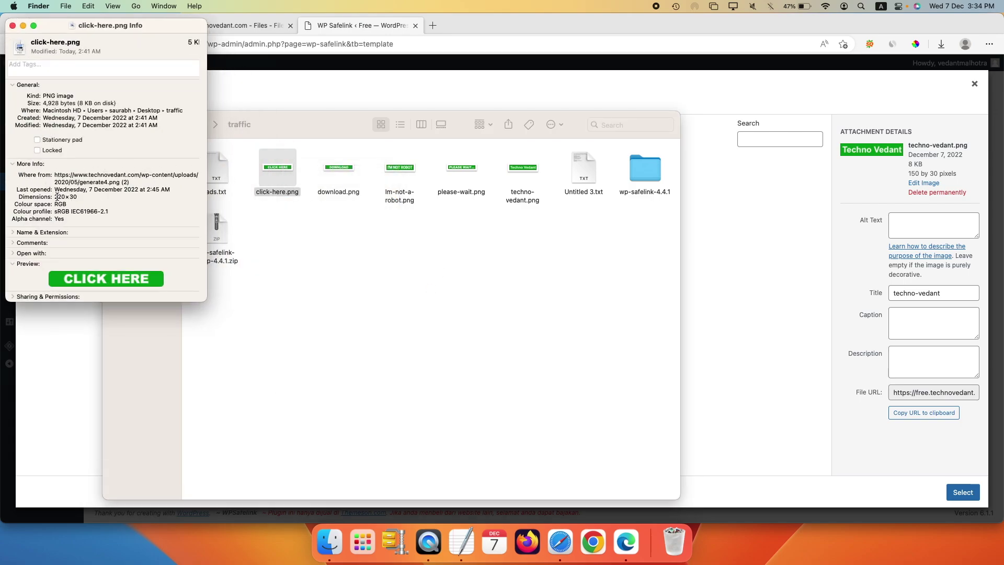
pyautogui.moveTo(57, 196); pyautogui.dragTo(80, 196)
pyautogui.click(12, 25)
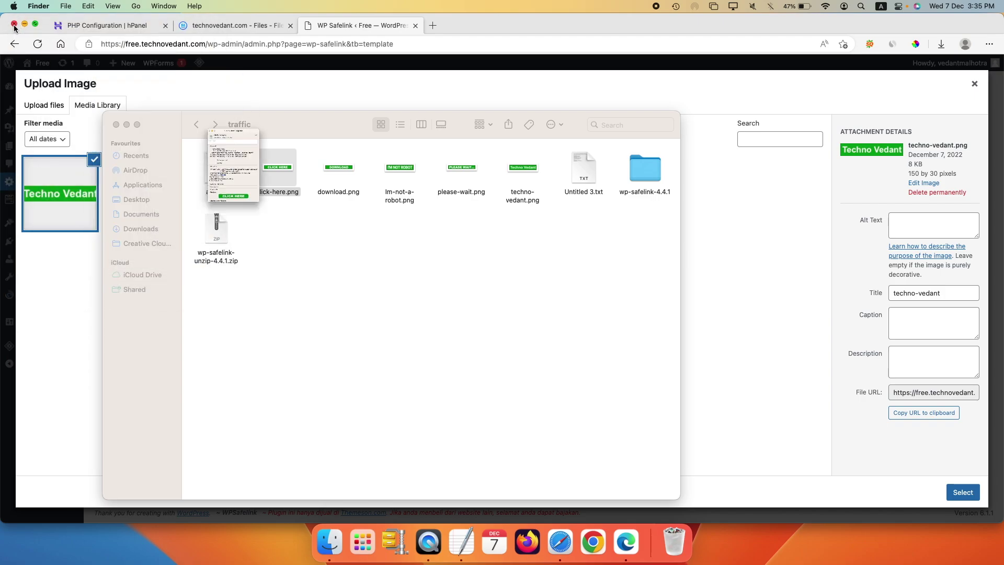
pyautogui.click(128, 125)
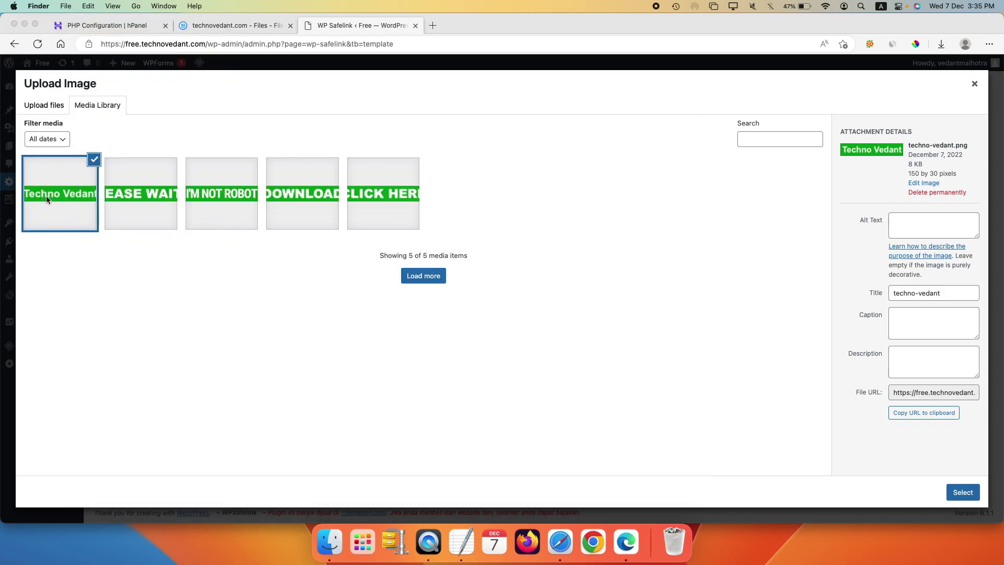
# - Assign the Techno Vedant logo and the I'm Not Robot, Click Here, Please Wait and Download button images, and save the template settings
pyautogui.click(150, 201)
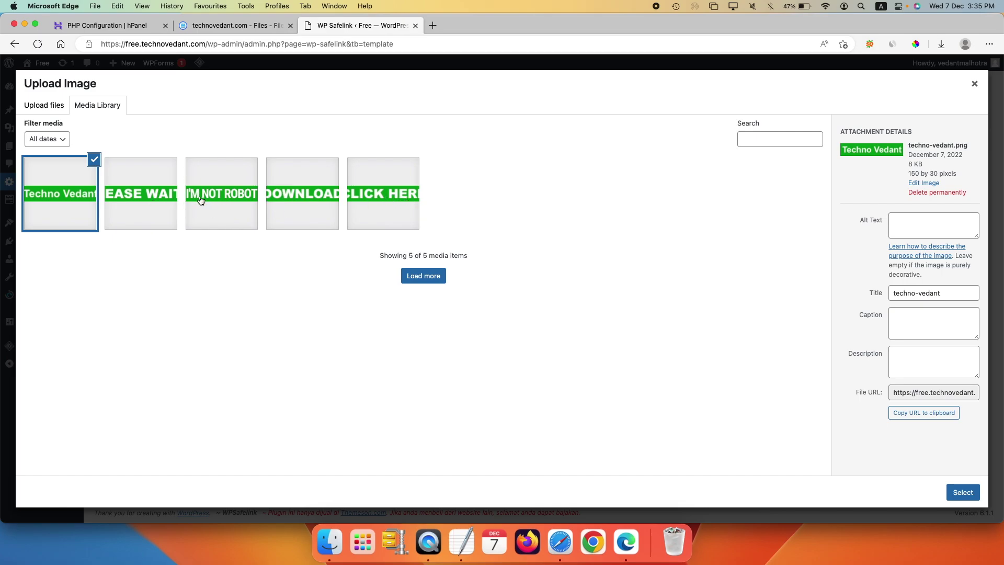
pyautogui.press('Escape')
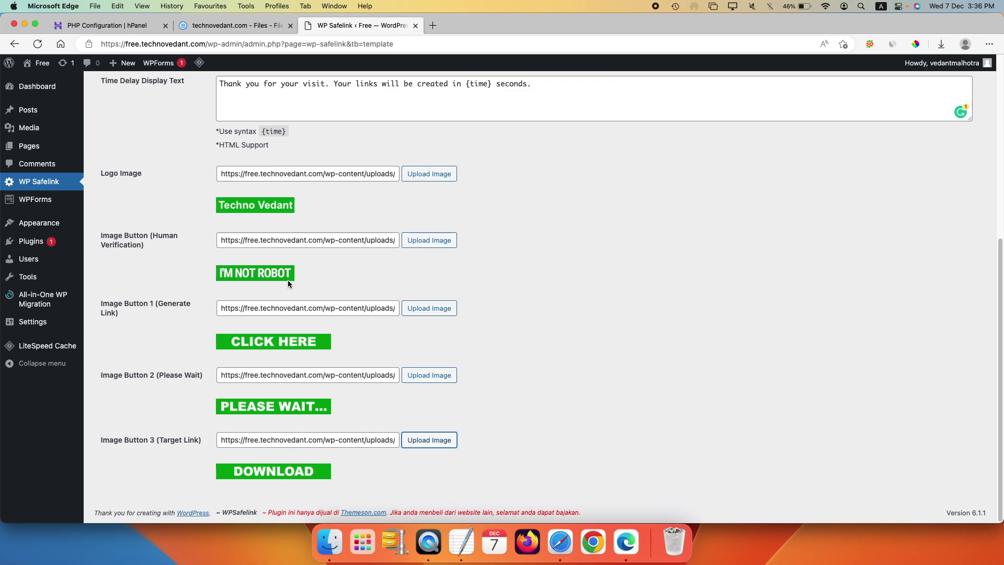
pyautogui.scroll(10, 331, 271)
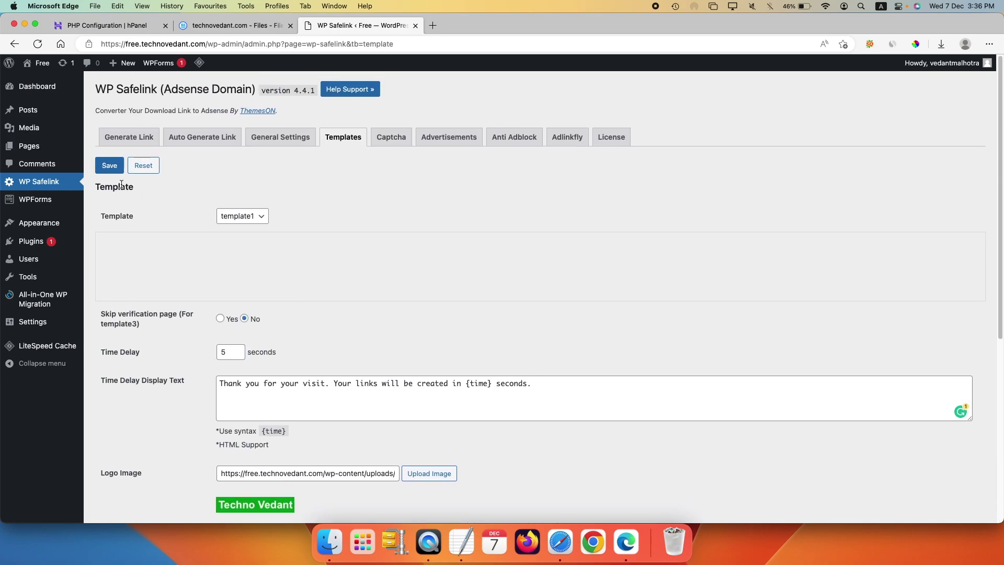
pyautogui.click(109, 165)
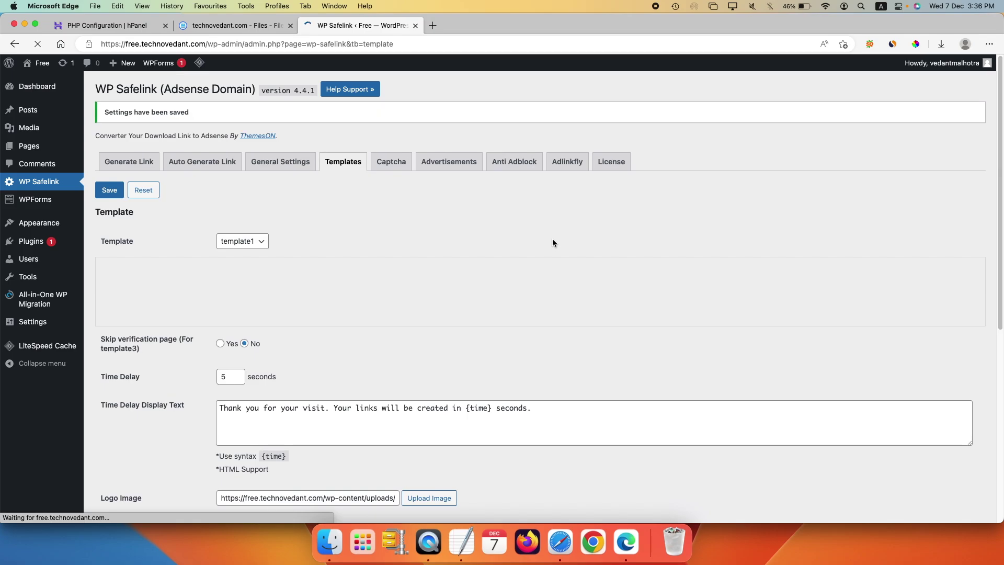
# - Paste the AdSense ad code into Advertisement Top (Before Button) and Advertisement Bottom (After Button), and save the advertisement settings
pyautogui.click(453, 165)
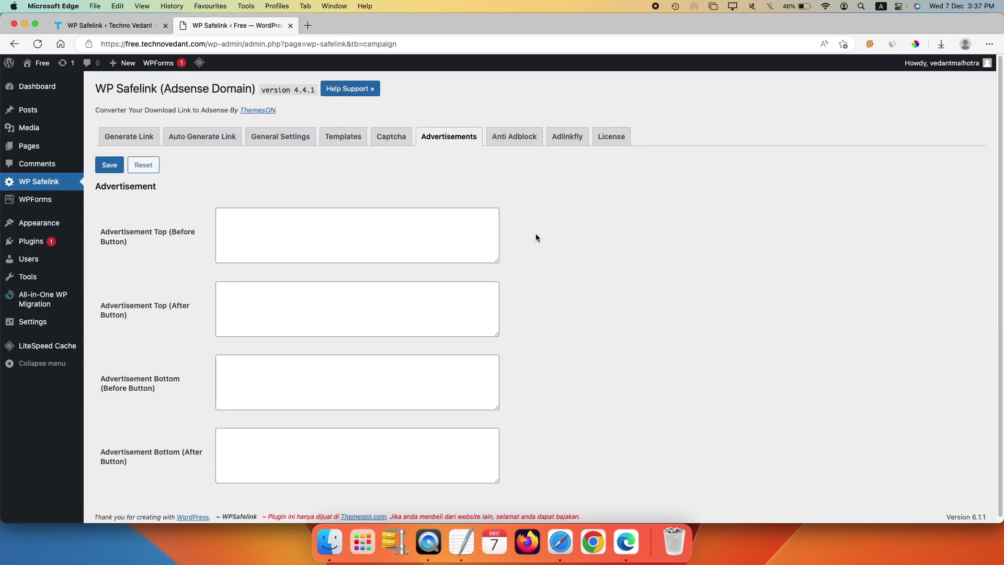
pyautogui.scroll(-1, 535, 237)
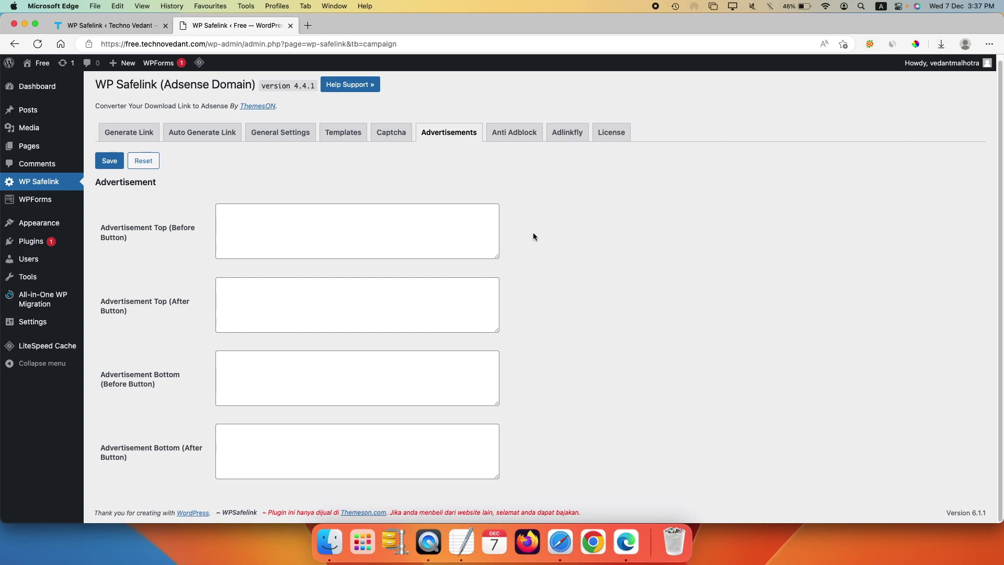
pyautogui.moveTo(184, 62)
pyautogui.click(297, 232)
pyautogui.press('super+v')
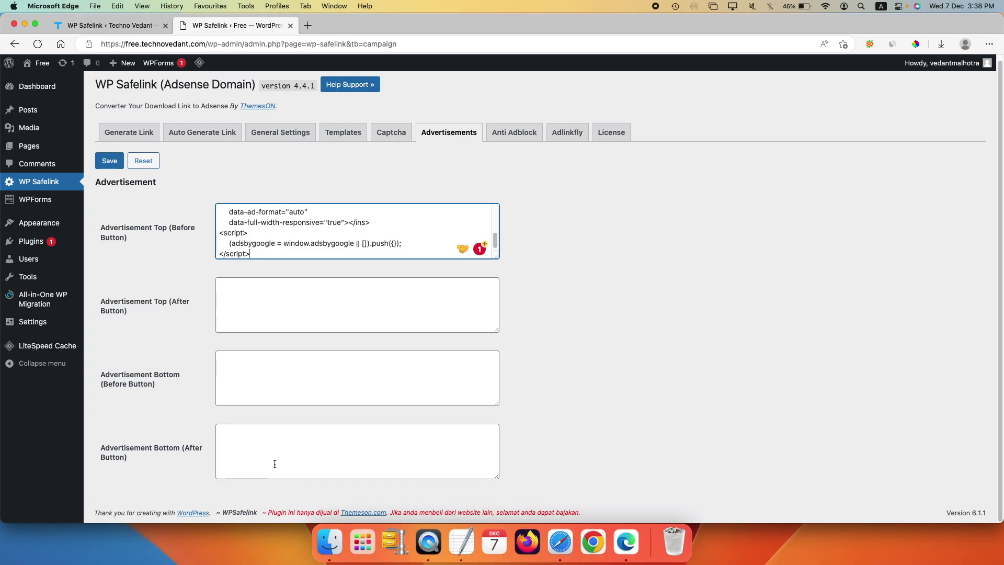
pyautogui.click(267, 442)
pyautogui.press('super+v')
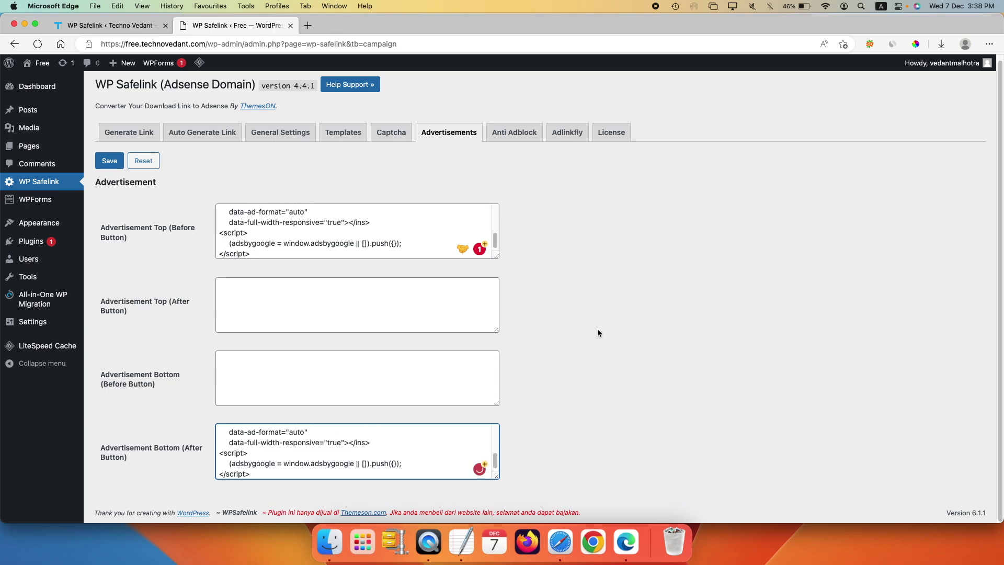
pyautogui.click(109, 162)
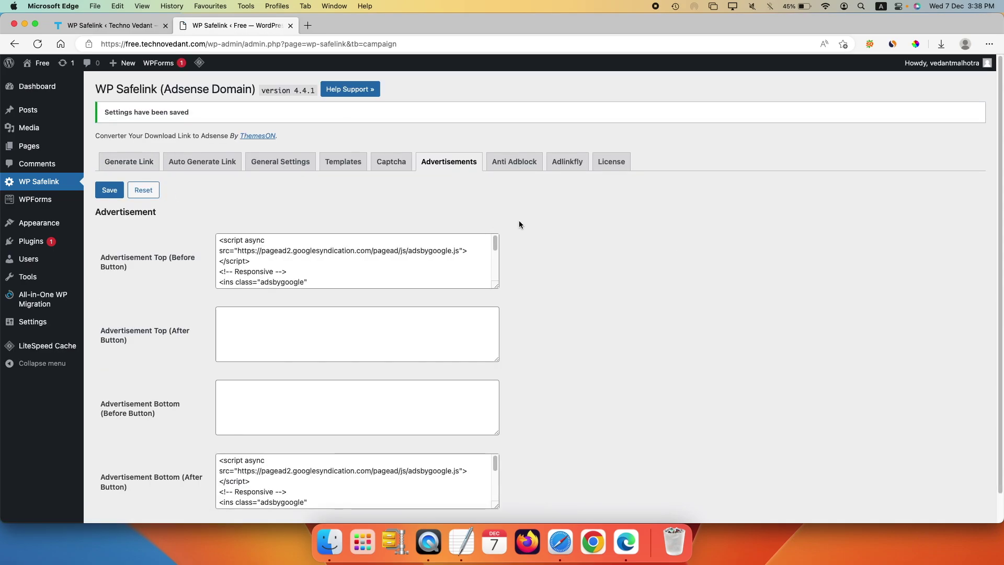
# - Review WP Safelink's template settings and general settings, keeping the content option on Random All Posts
pyautogui.click(341, 163)
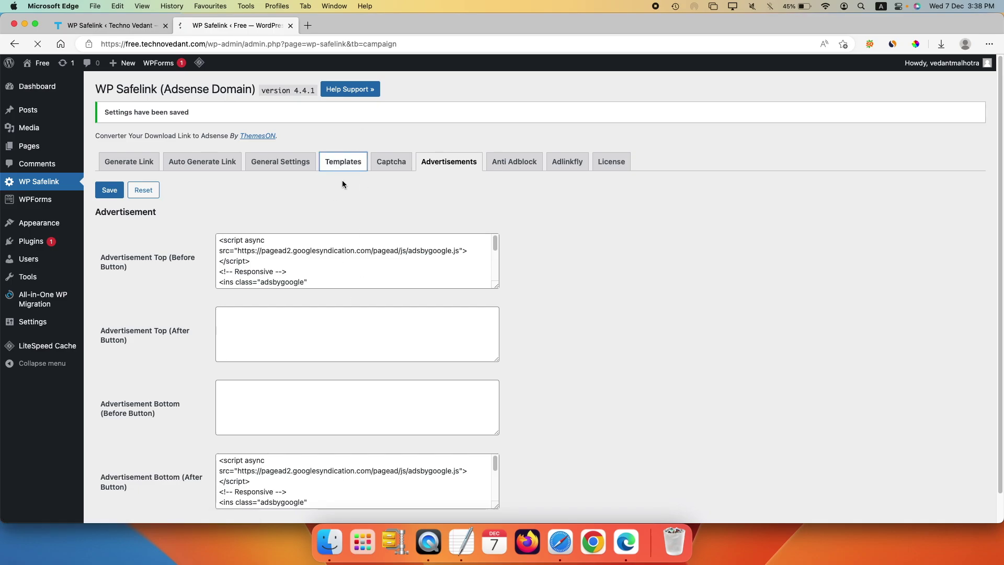
pyautogui.scroll(-6, 400, 286)
pyautogui.scroll(6, 399, 286)
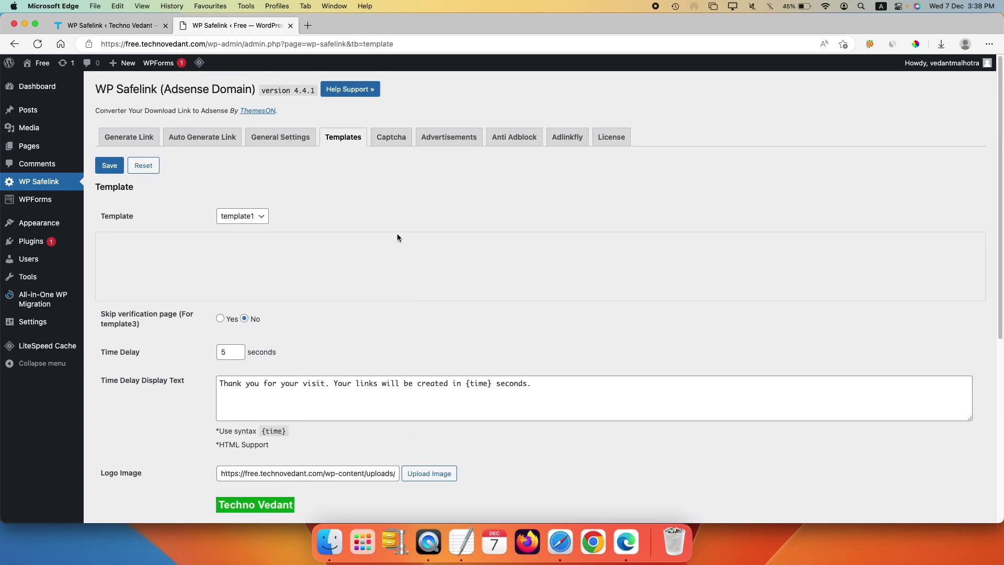
pyautogui.click(279, 137)
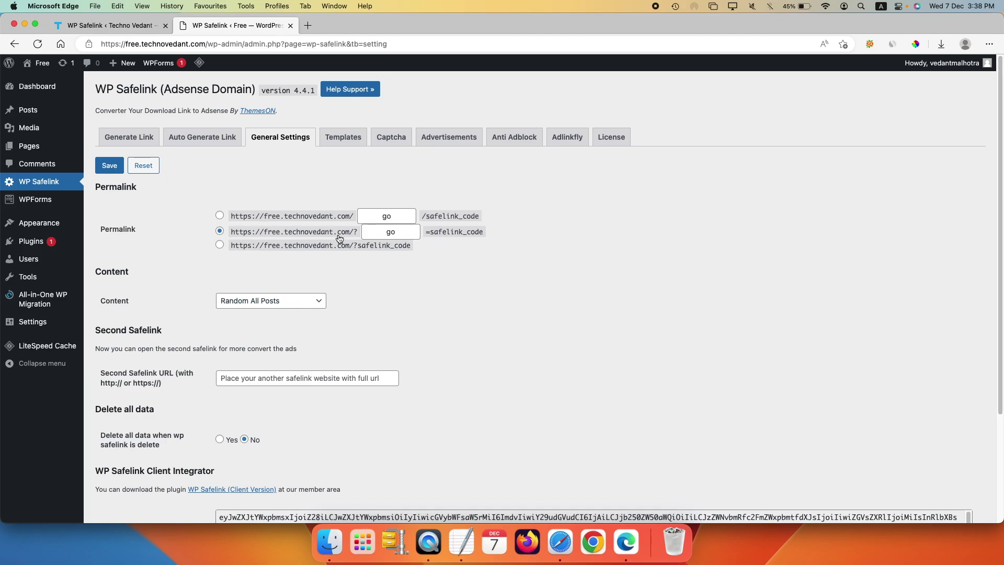
pyautogui.click(316, 298)
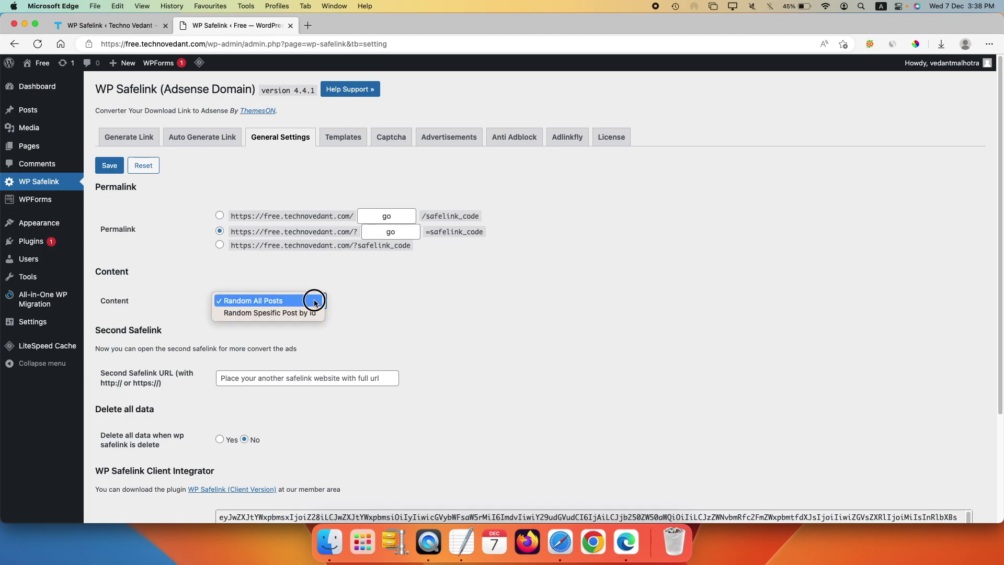
pyautogui.click(316, 293)
pyautogui.scroll(-1, 533, 313)
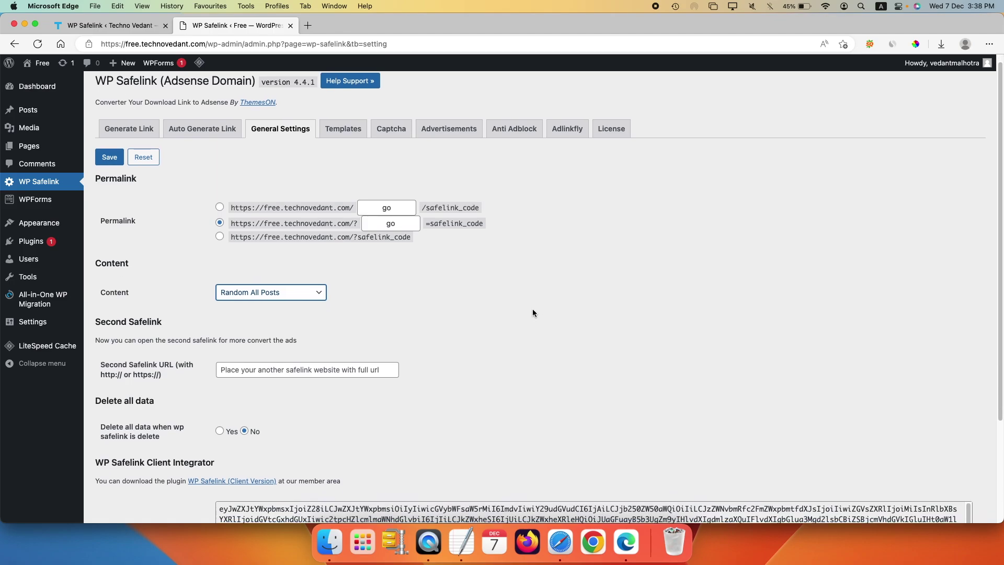
pyautogui.keyDown('super'); pyautogui.click(45, 64); pyautogui.keyUp('super')
pyautogui.click(351, 25)
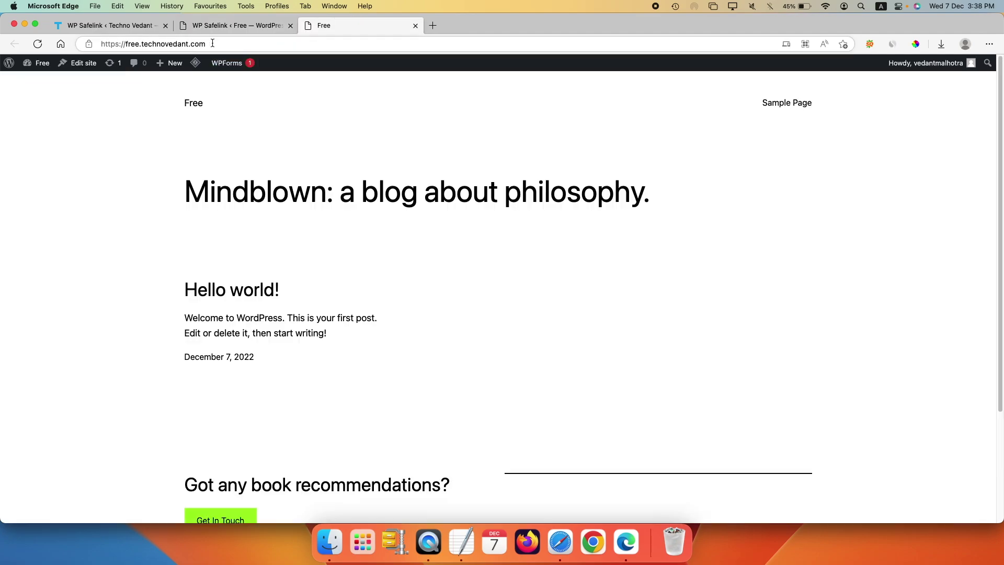
pyautogui.click(132, 26)
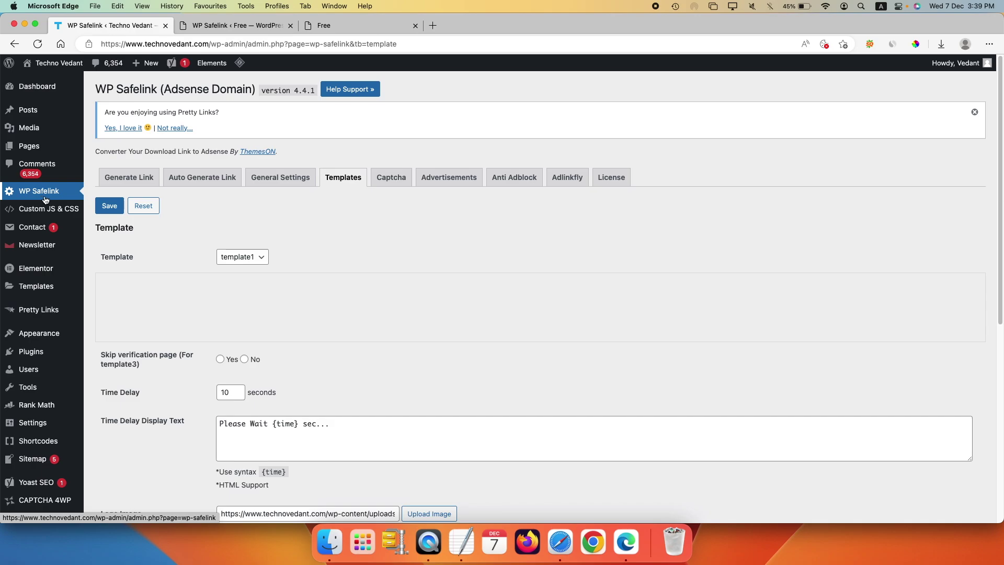
pyautogui.click(276, 177)
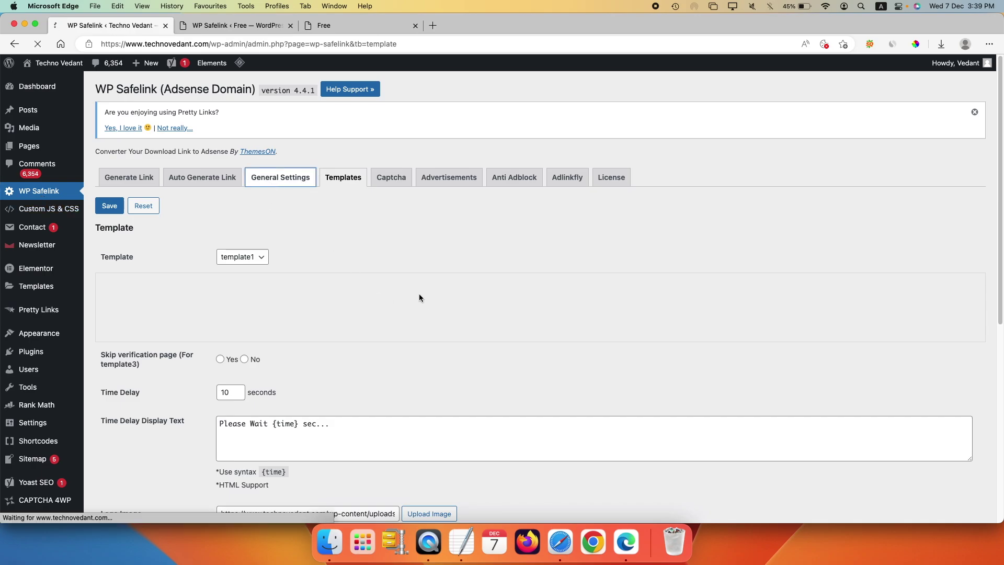
pyautogui.scroll(-5, 455, 373)
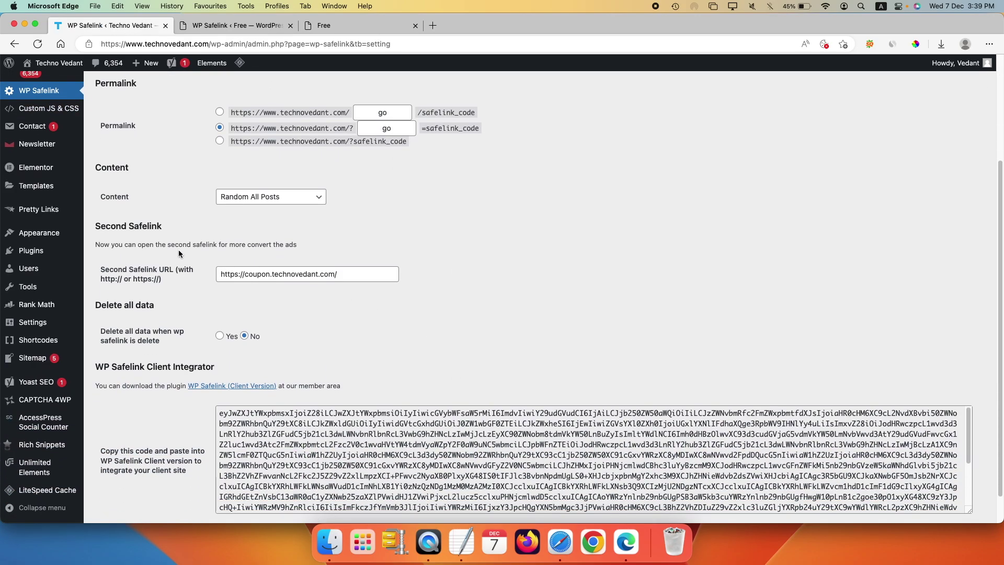
pyautogui.click(318, 273)
pyautogui.press('super+a')
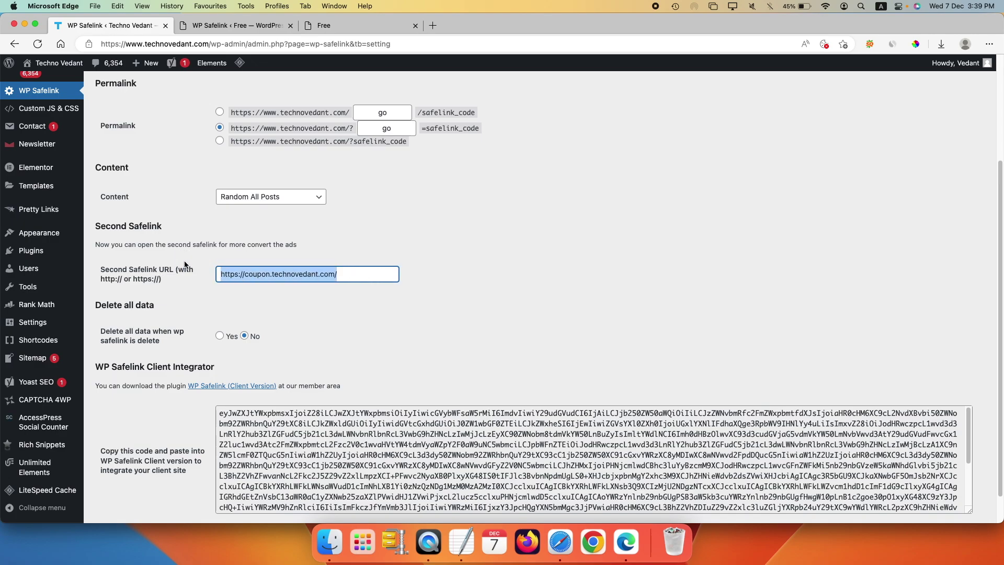
pyautogui.write('https://free.technovedant.com/')
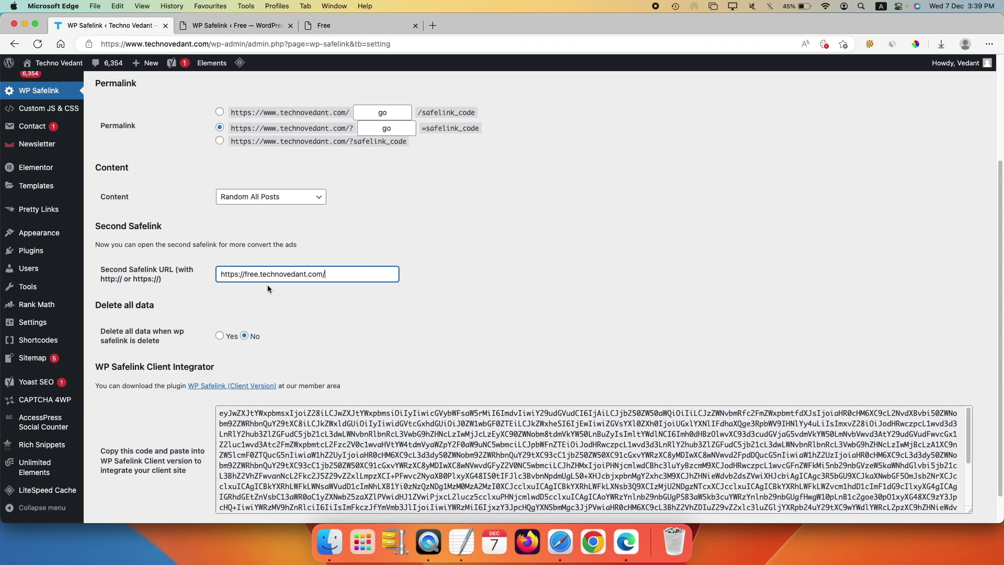
pyautogui.scroll(5, 268, 284)
pyautogui.click(110, 205)
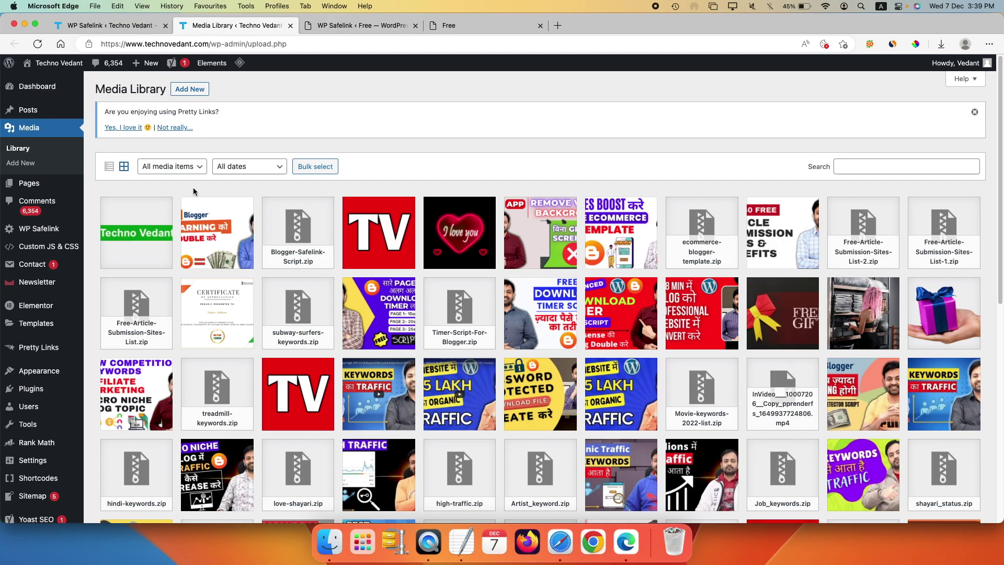
# - Copy the file URL of Blogger-Safelink-Script.zip from the main site's media library
pyautogui.click(301, 228)
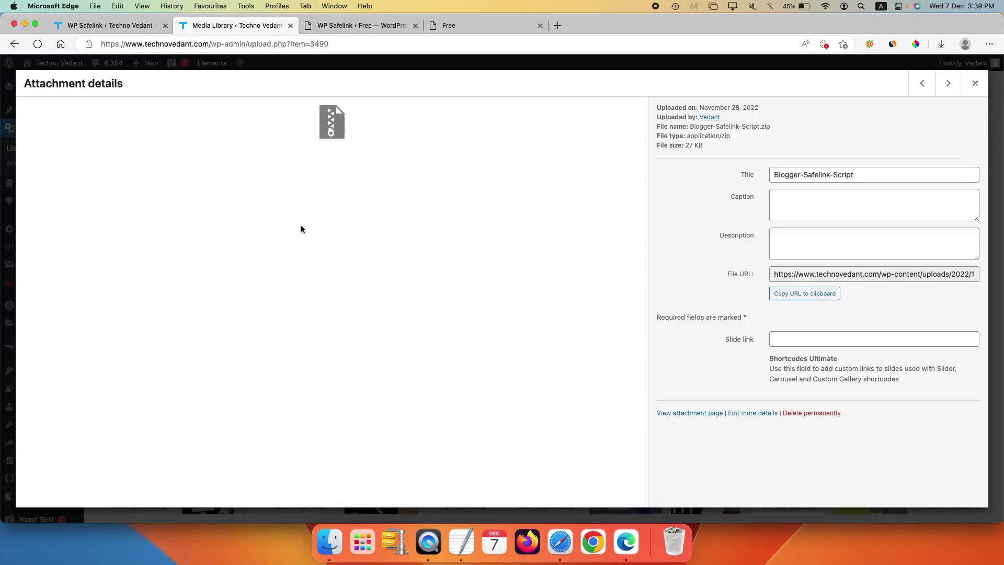
pyautogui.click(811, 295)
pyautogui.click(474, 27)
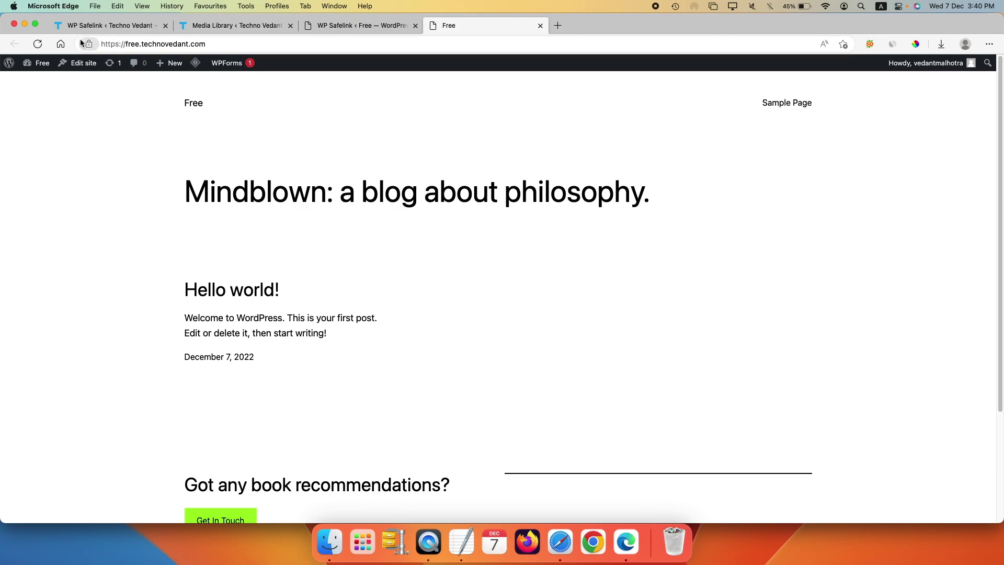
# - Generate a safelink on the main site for the copied Blogger-Safelink-Script.zip URL and copy the short safelink
pyautogui.click(135, 27)
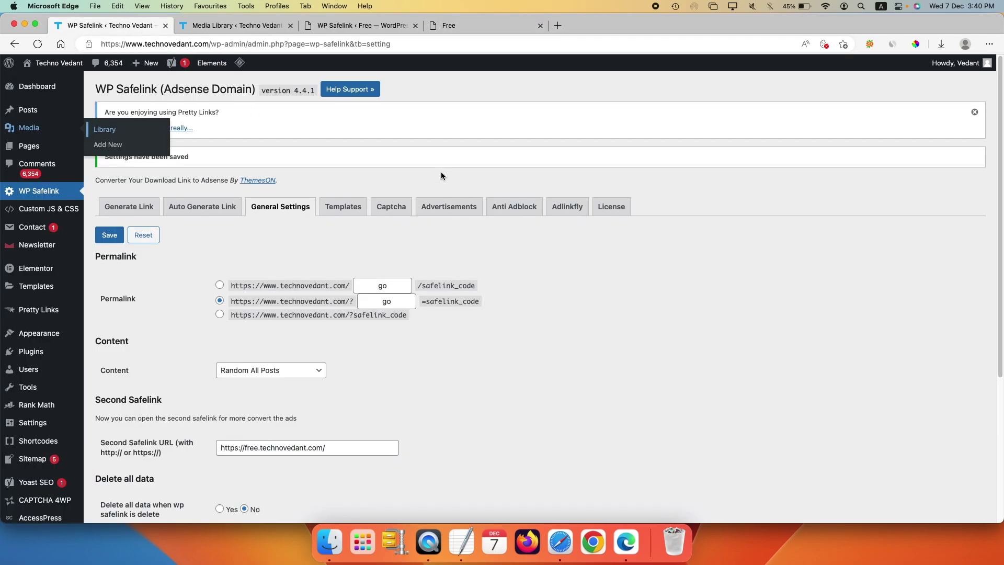
pyautogui.click(141, 212)
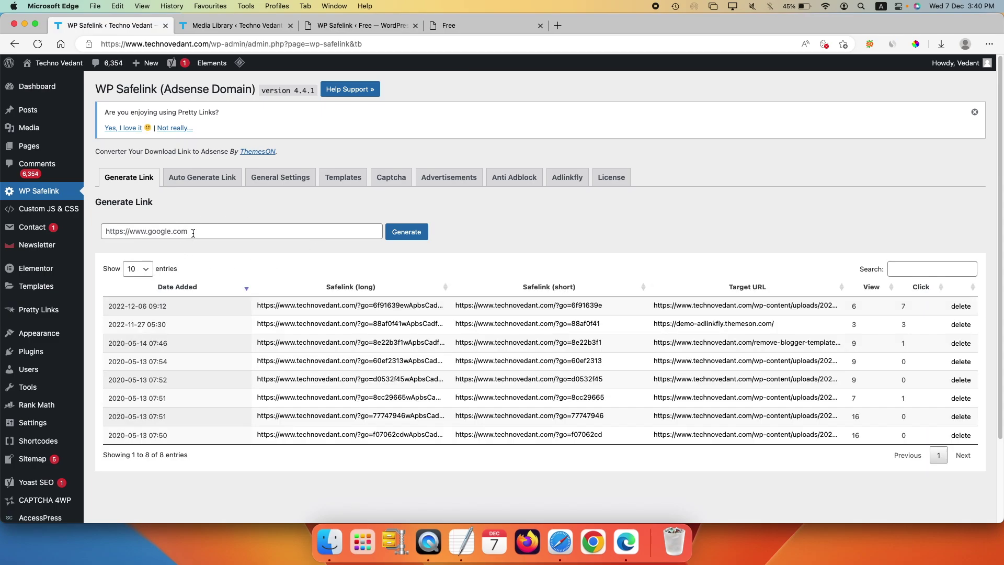
pyautogui.click(193, 233)
pyautogui.press('super+v')
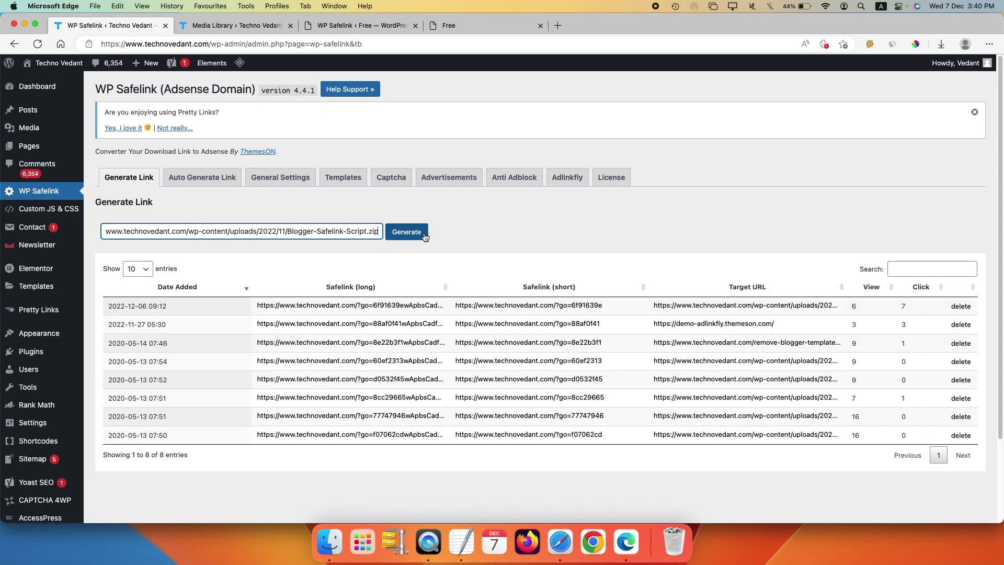
pyautogui.click(407, 231)
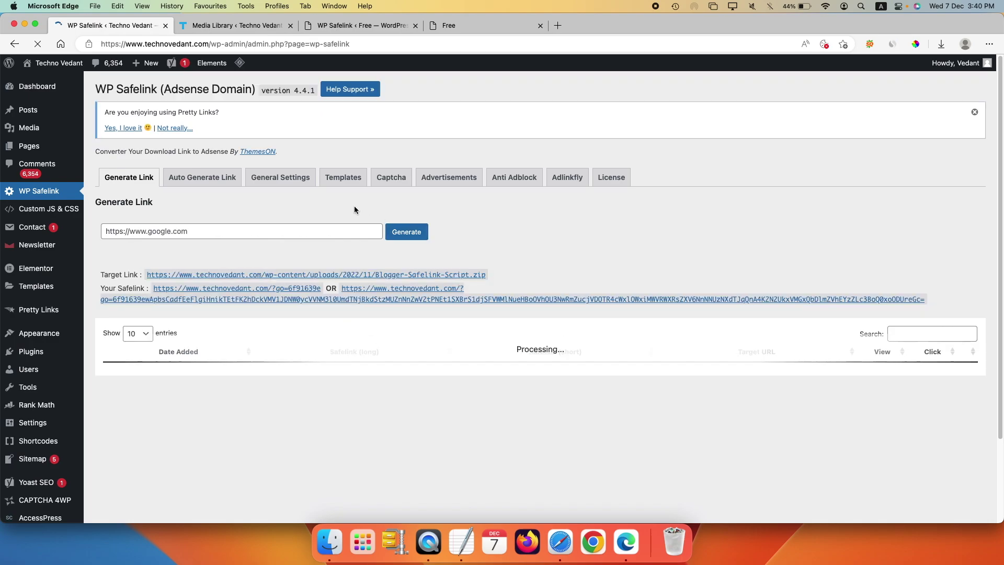
pyautogui.rightClick(279, 292)
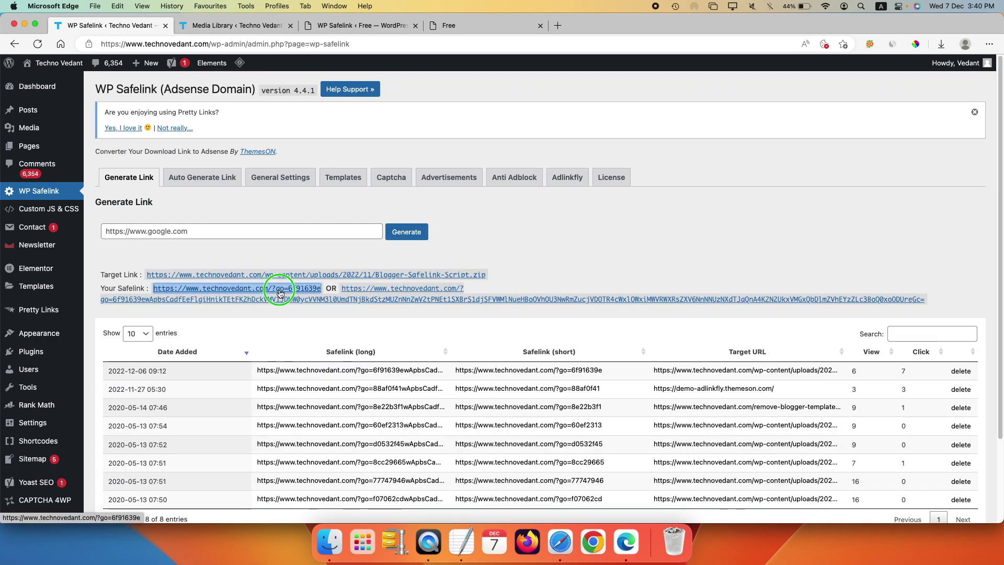
pyautogui.click(322, 251)
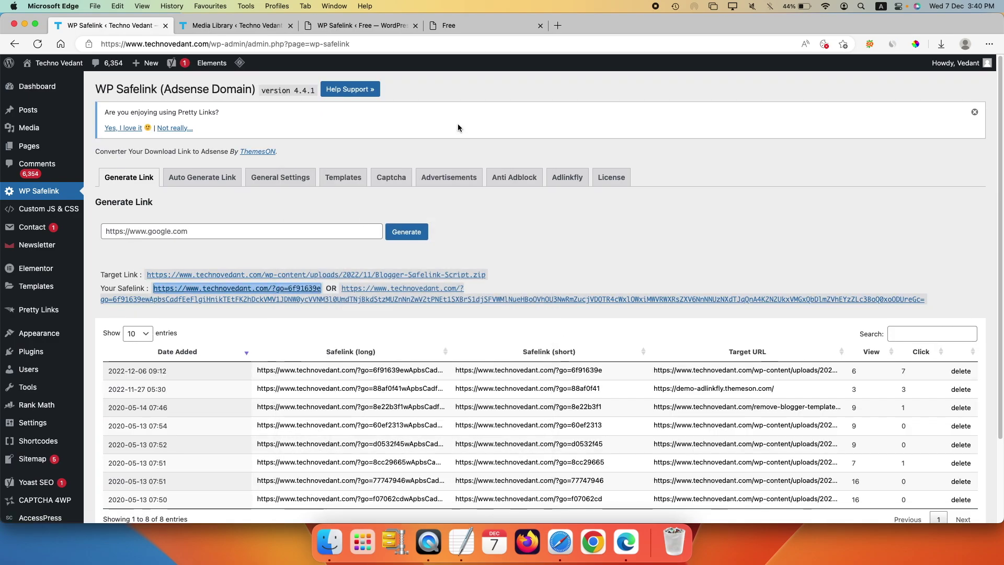
# - Open the copied short safelink in the free site's tab and go through both sites' safelink pages to download Blogger-Safelink-Script.zip
pyautogui.click(467, 26)
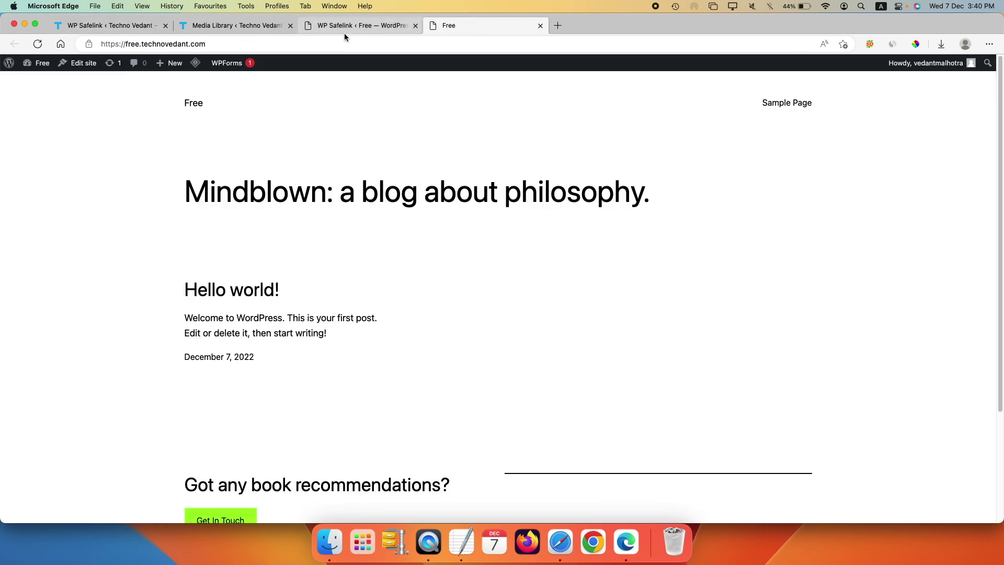
pyautogui.click(265, 42)
pyautogui.press('super+v')
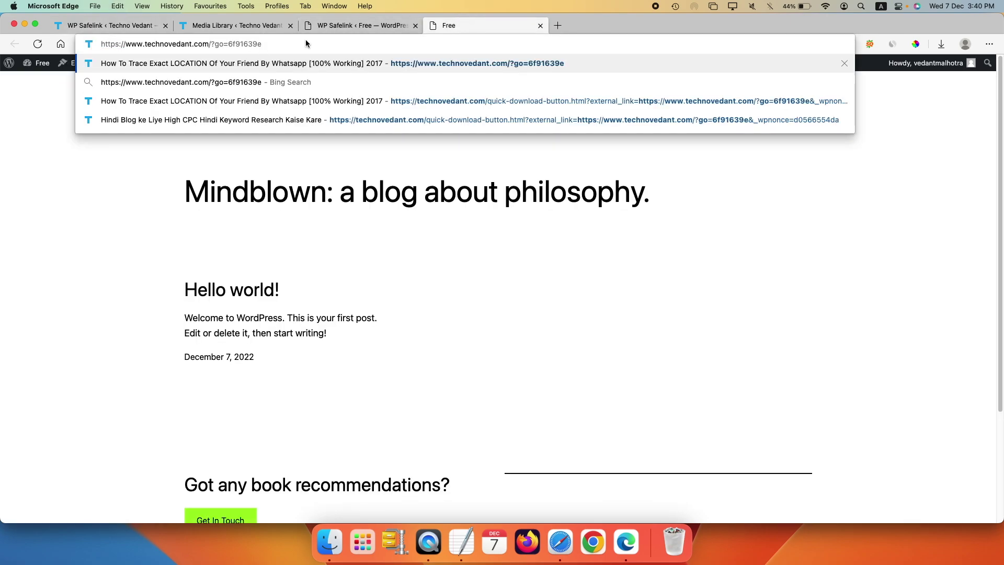
pyautogui.press('Return')
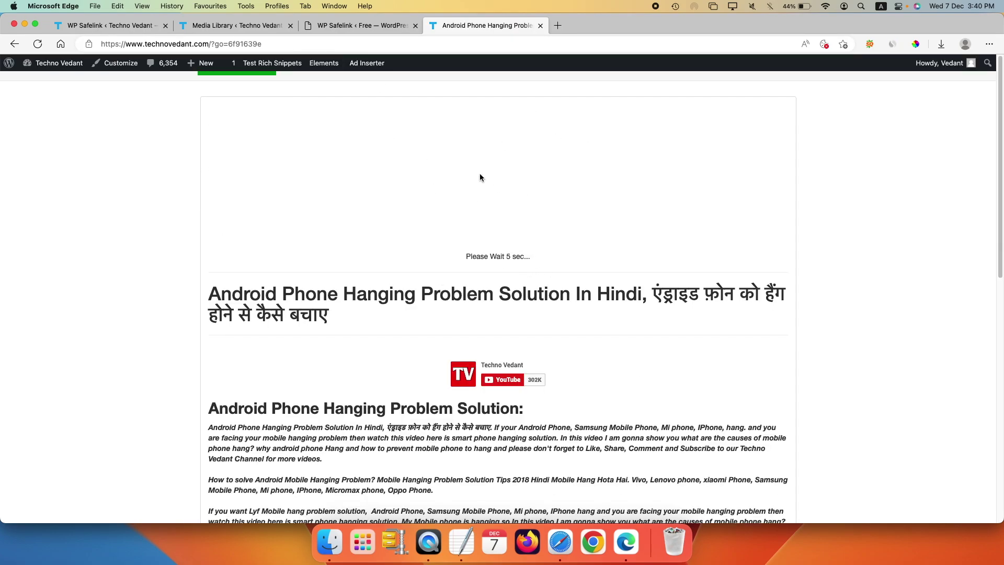
pyautogui.click(497, 259)
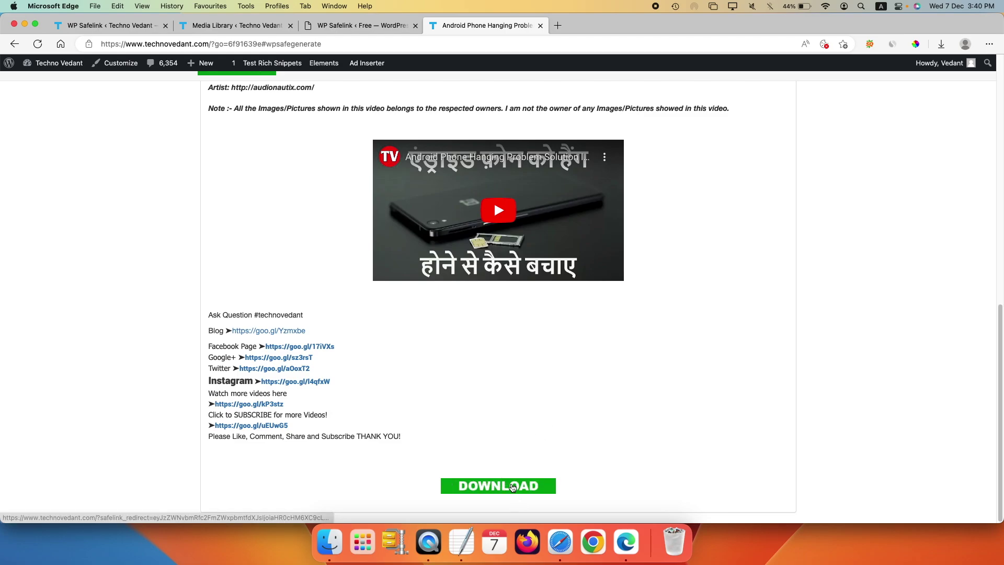
pyautogui.click(510, 488)
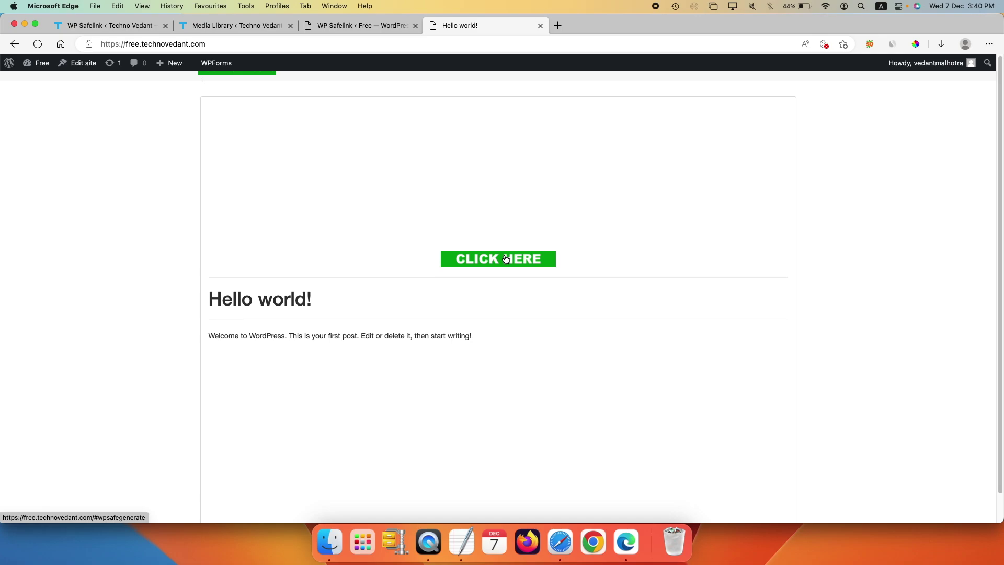
pyautogui.click(505, 258)
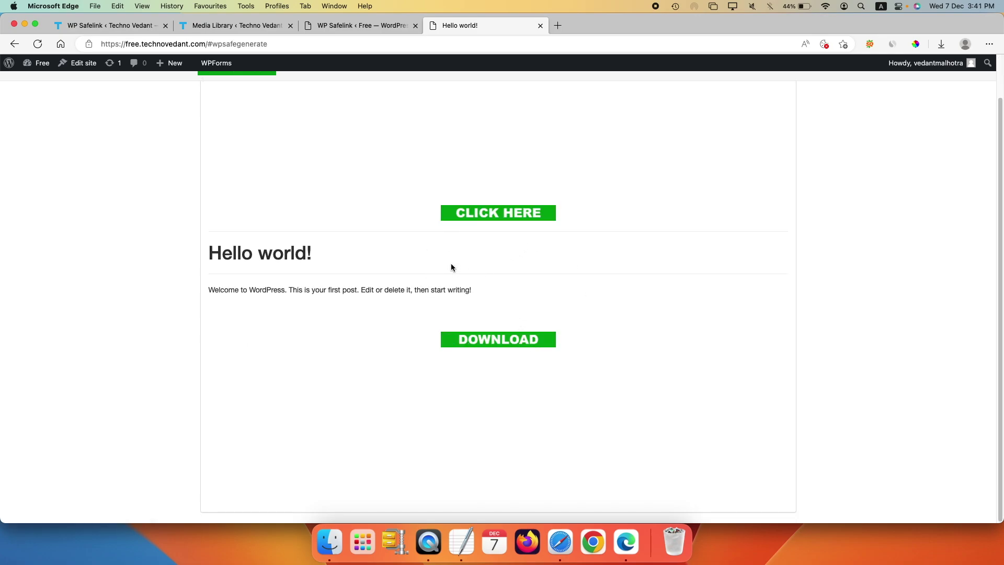
pyautogui.click(518, 340)
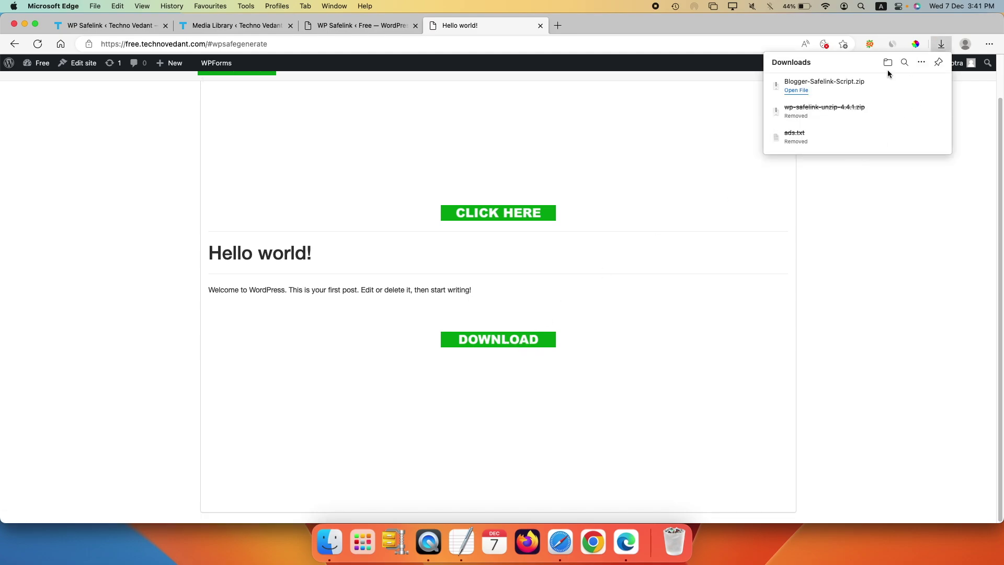